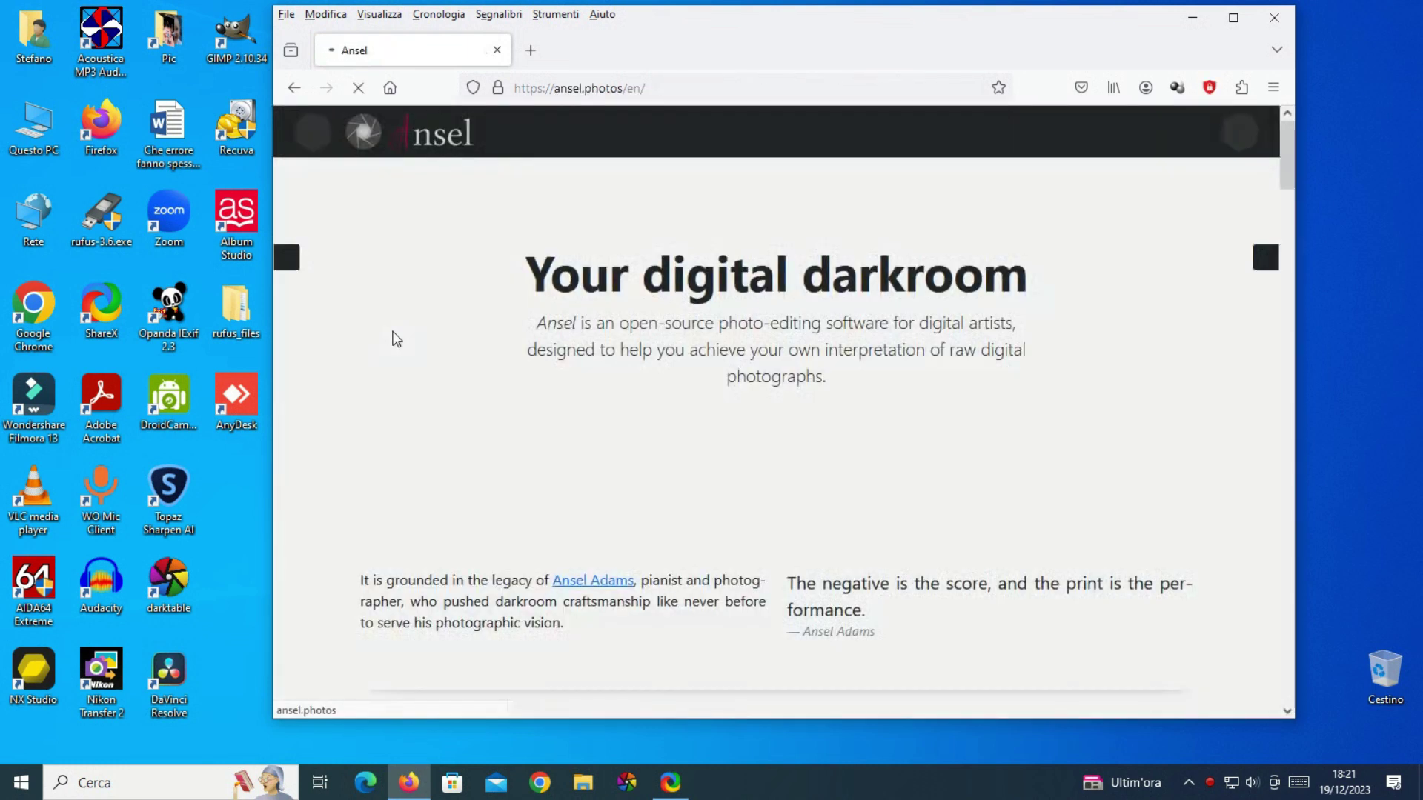
- Download the Windows version of Ansel from the site's Install section, saving it as ansel.stable.win64.zip in the Download folder
{"action": "scroll", "coordinate": [599, 406], "scroll_direction": "down", "scroll_amount": 2}
{"action": "scroll", "coordinate": [599, 406], "scroll_direction": "down", "scroll_amount": 5}
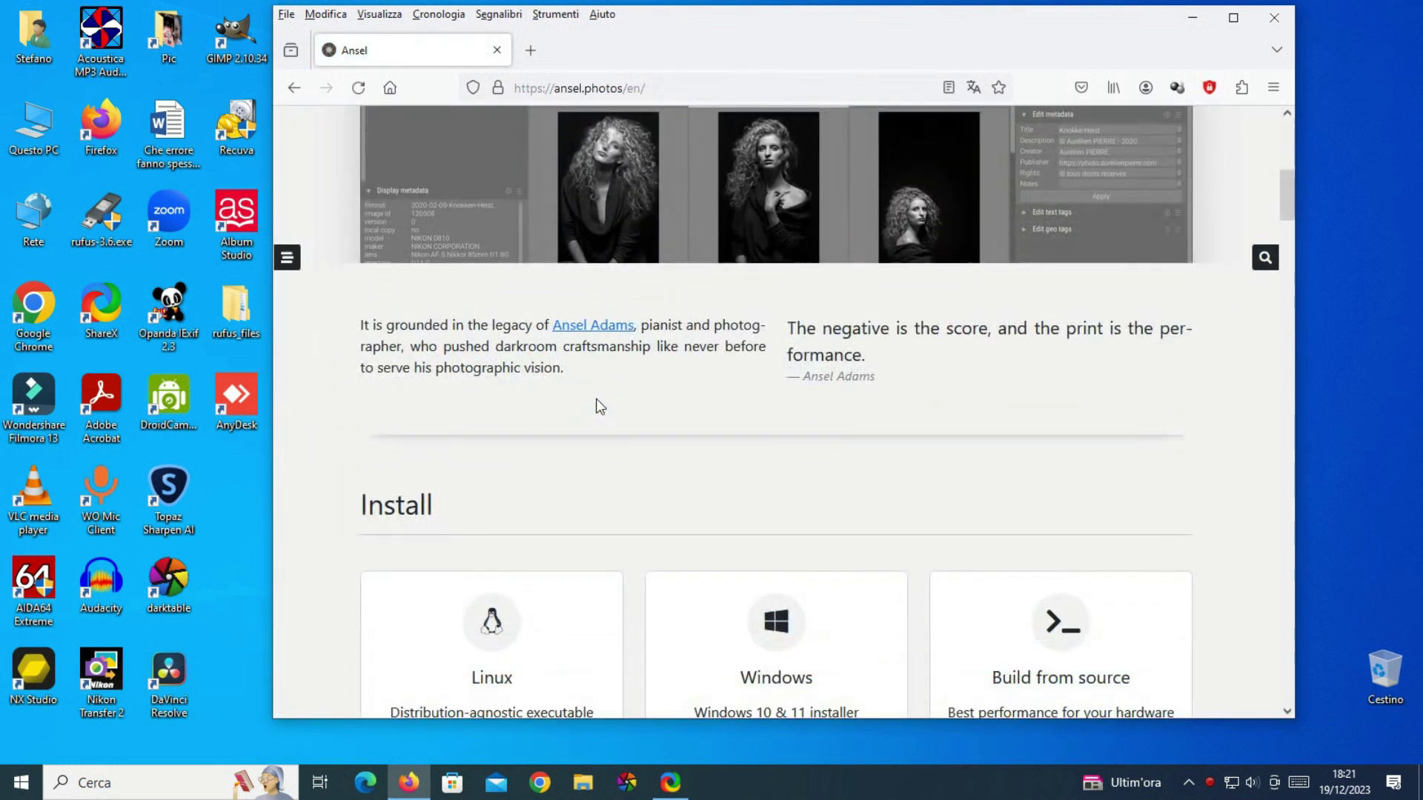
{"action": "scroll", "coordinate": [599, 406], "scroll_direction": "down", "scroll_amount": 5}
{"action": "left_click", "coordinate": [750, 393]}
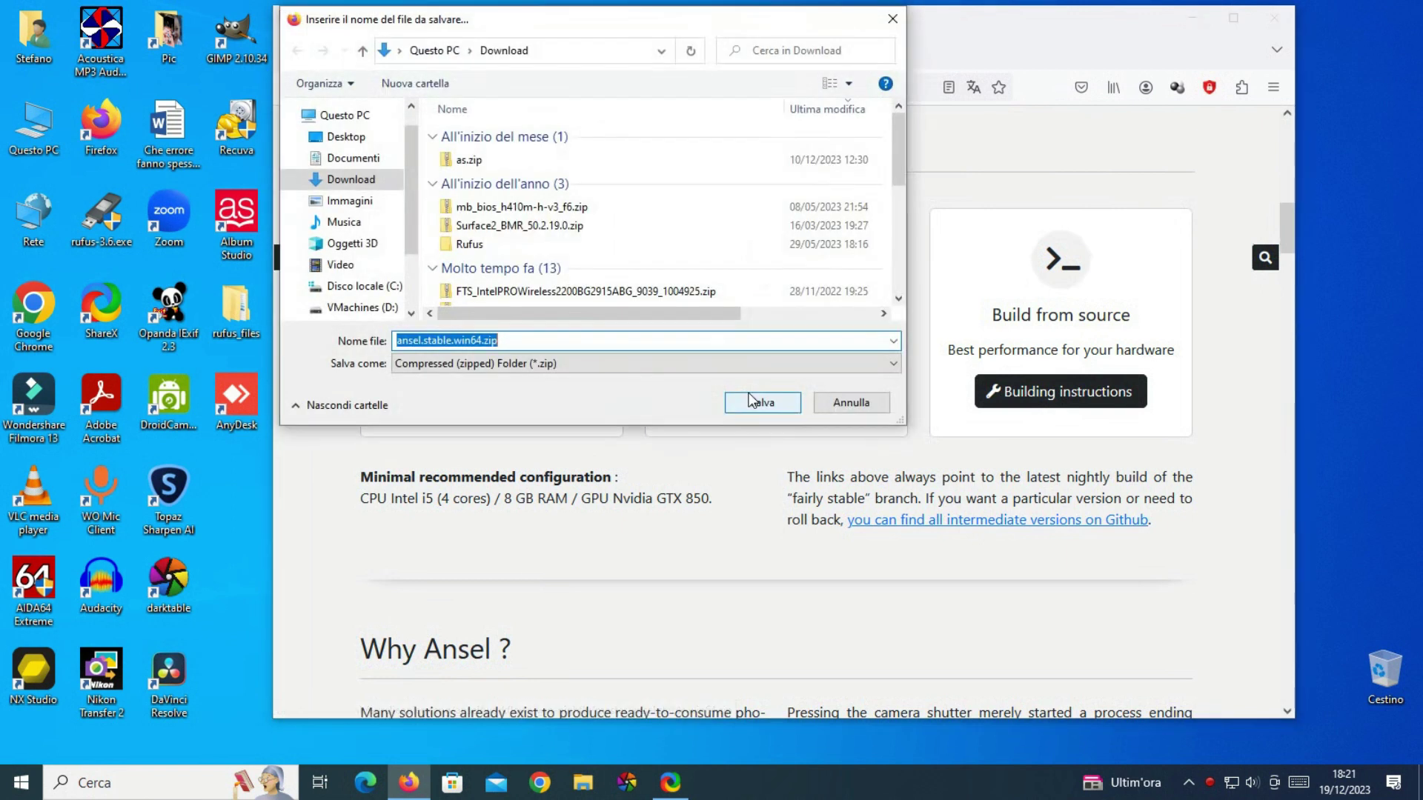
{"action": "left_click", "coordinate": [749, 402]}
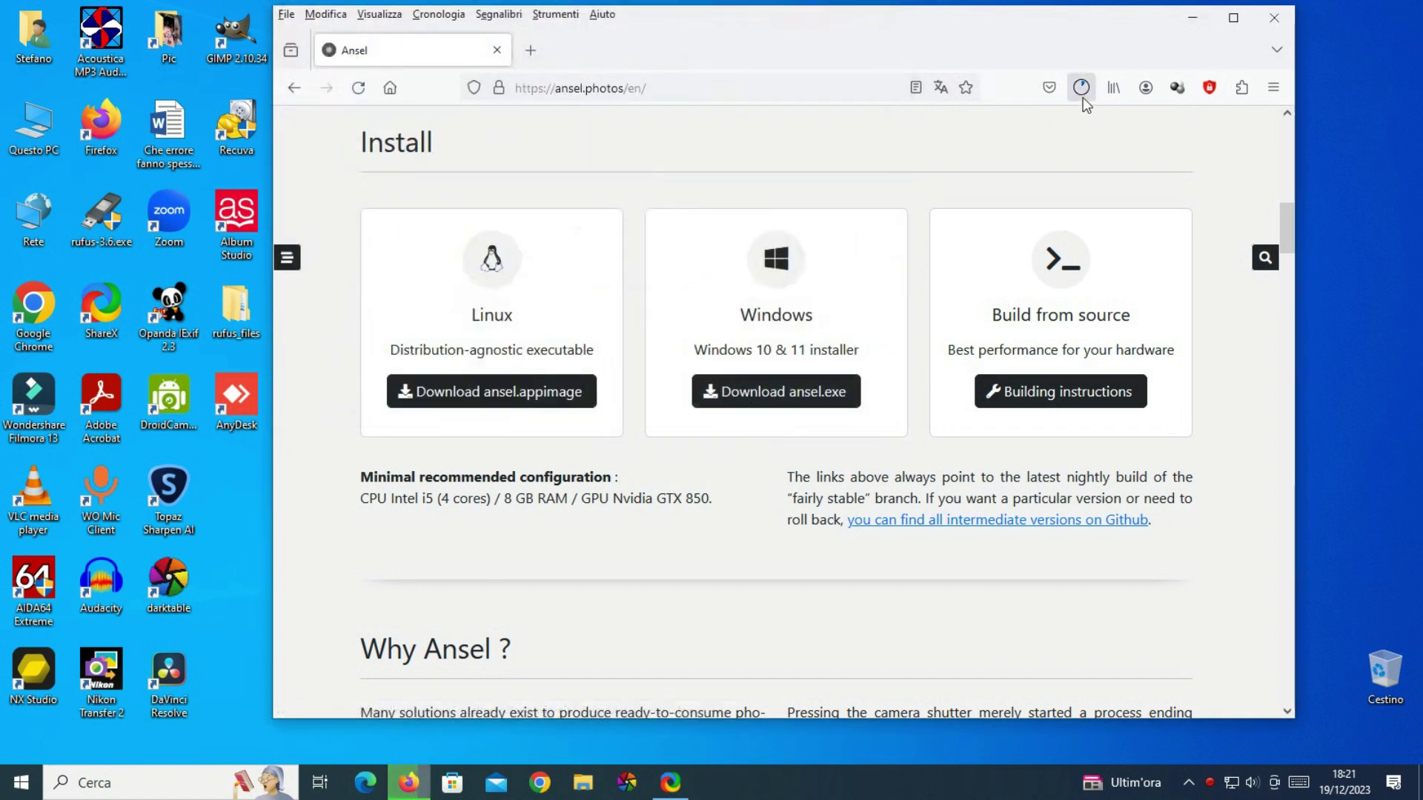
- Switch to File Explorer and extract ansel.stable.win64.zip with 7-Zip directly into the Download folder
{"action": "key", "text": "super+d"}
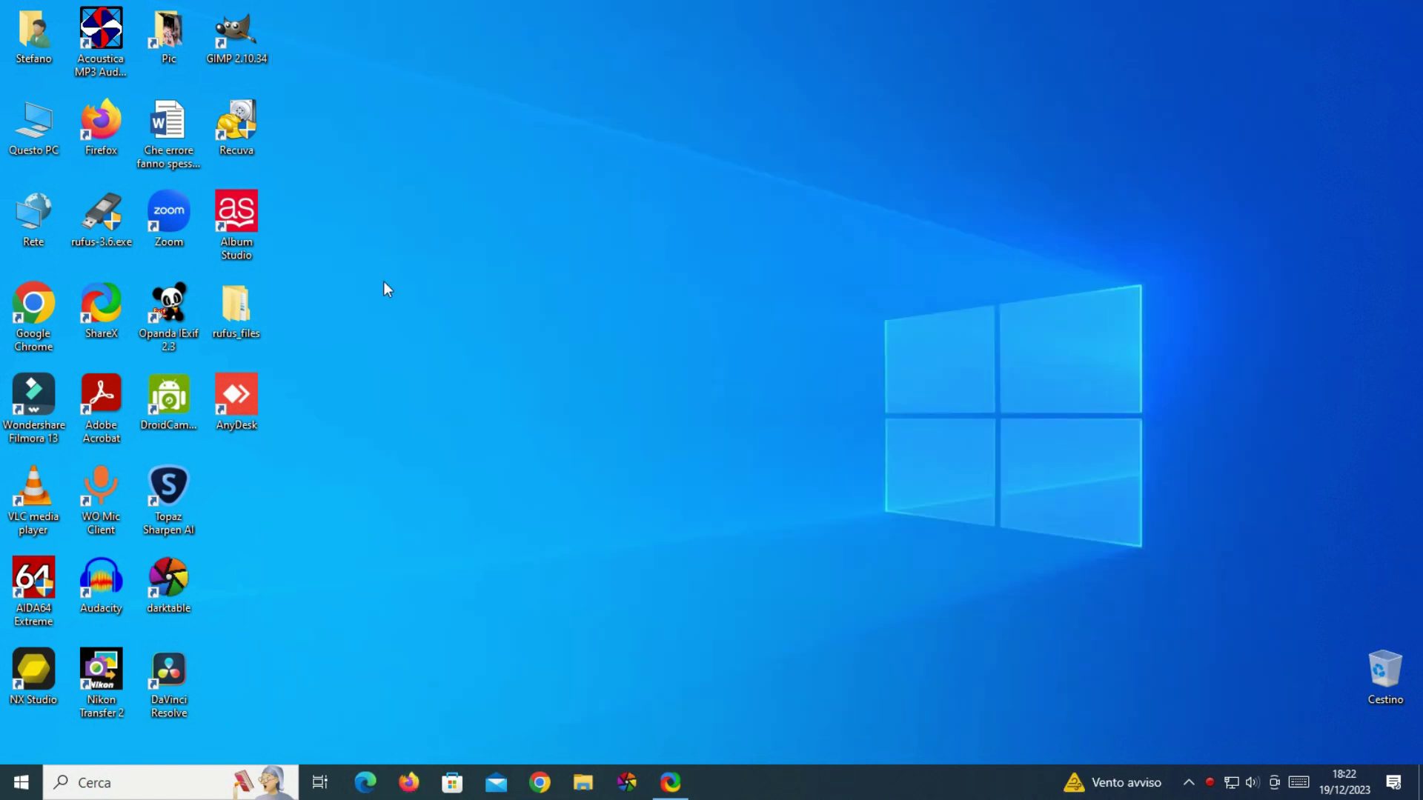
{"action": "left_click", "coordinate": [573, 790]}
{"action": "left_click", "coordinate": [391, 349]}
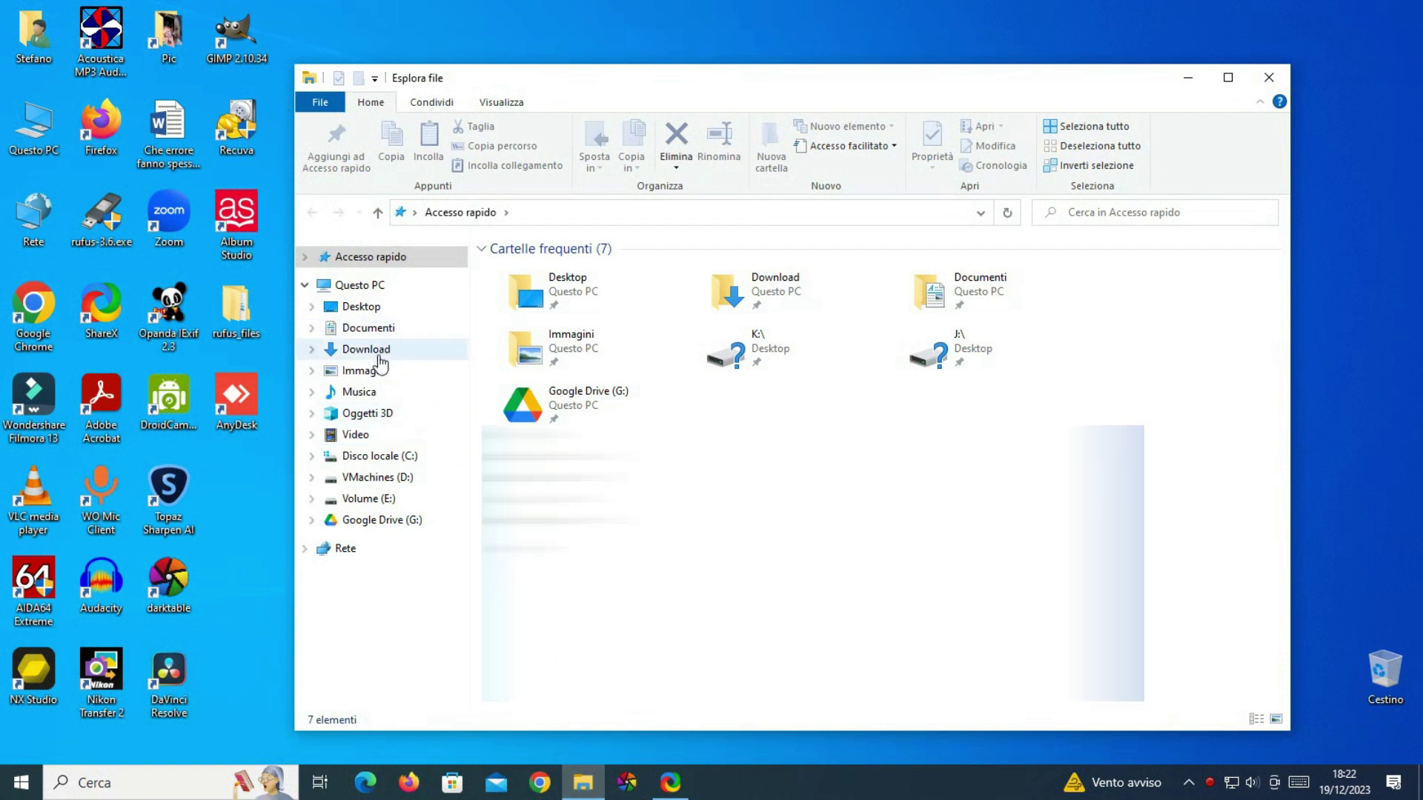
{"action": "left_click", "coordinate": [510, 297]}
{"action": "right_click", "coordinate": [510, 302]}
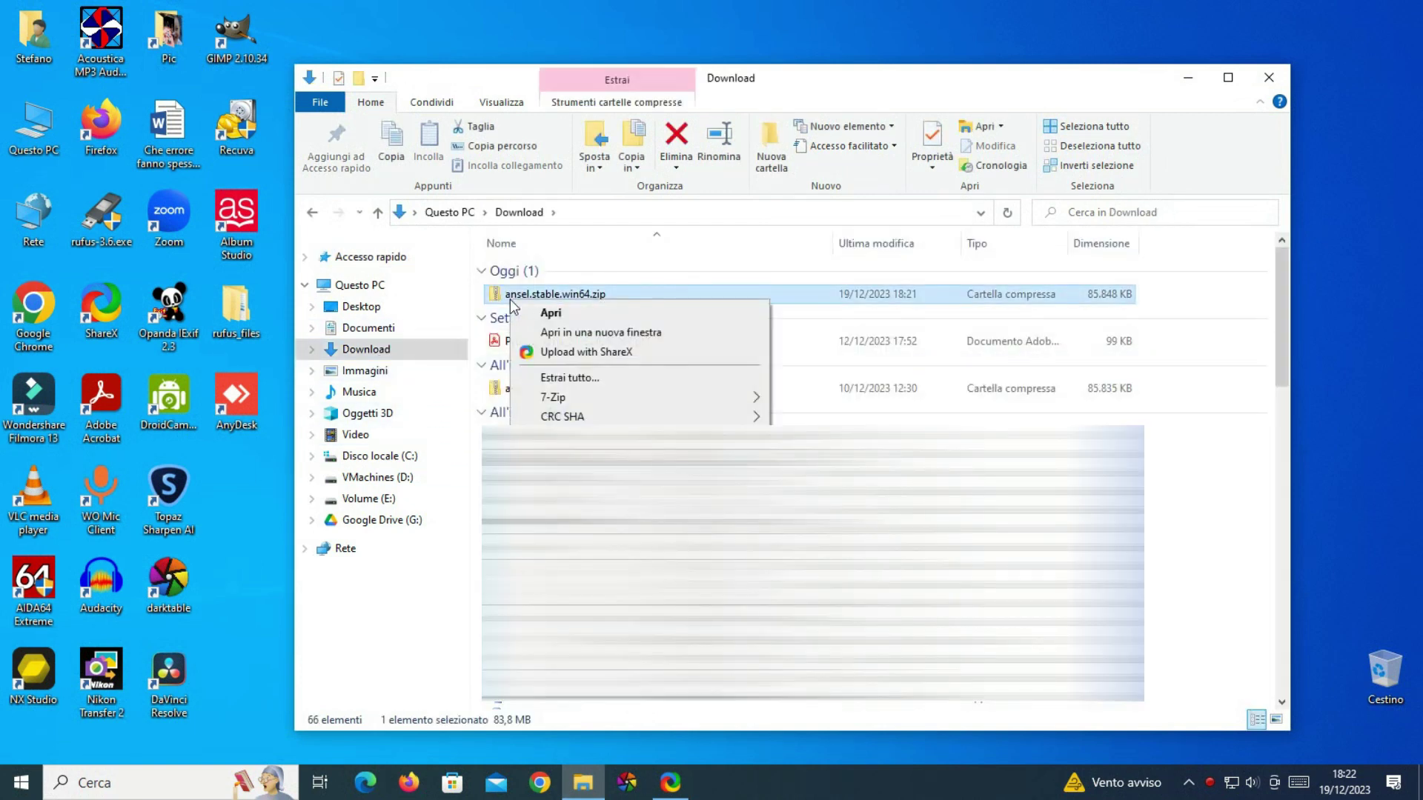
{"action": "mouse_move", "coordinate": [597, 406]}
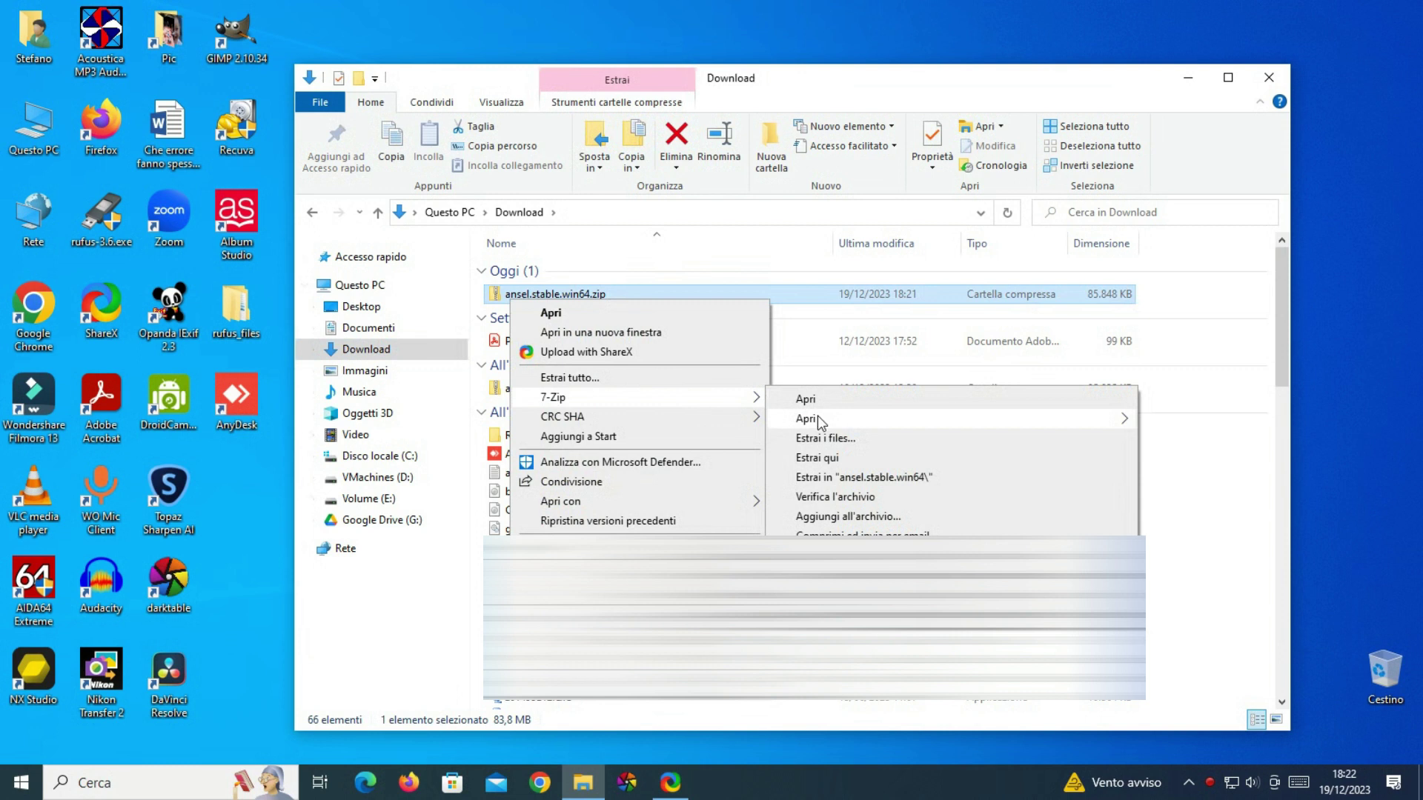
{"action": "left_click", "coordinate": [825, 465]}
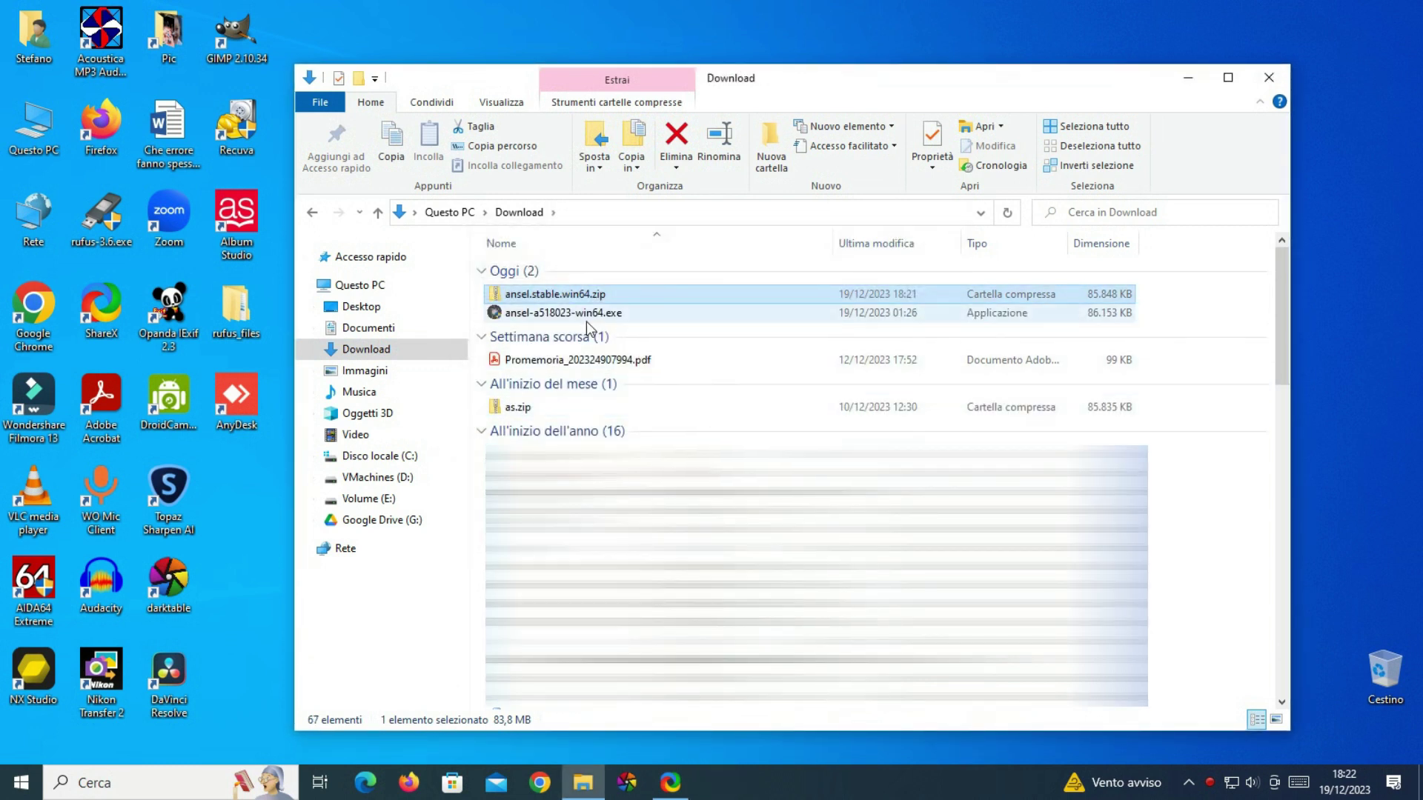
- Run ansel-a518023-win64.exe and install Ansel into C:\Program Files\ansel with the main application and the documentation and help files
{"action": "left_click", "coordinate": [586, 314]}
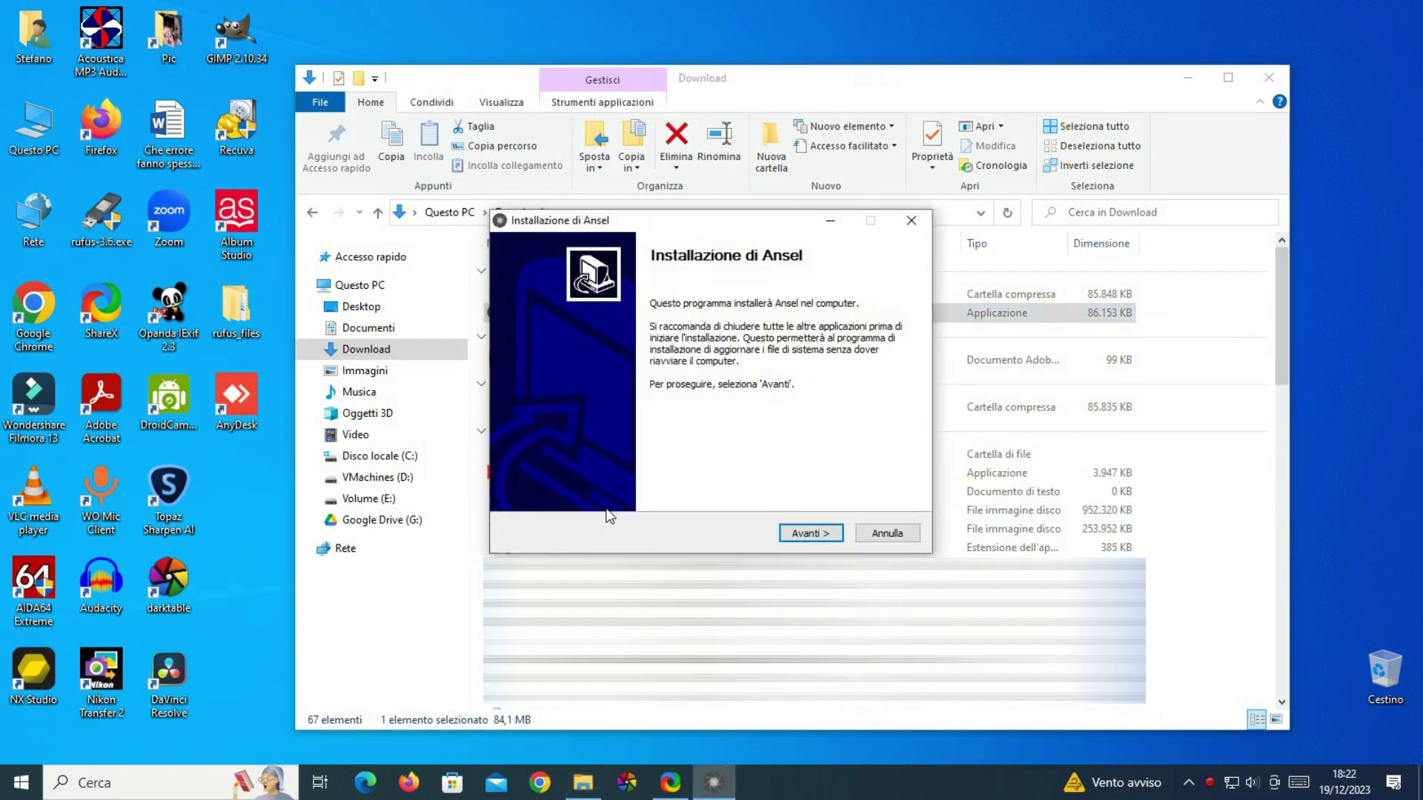
{"action": "left_click", "coordinate": [809, 534]}
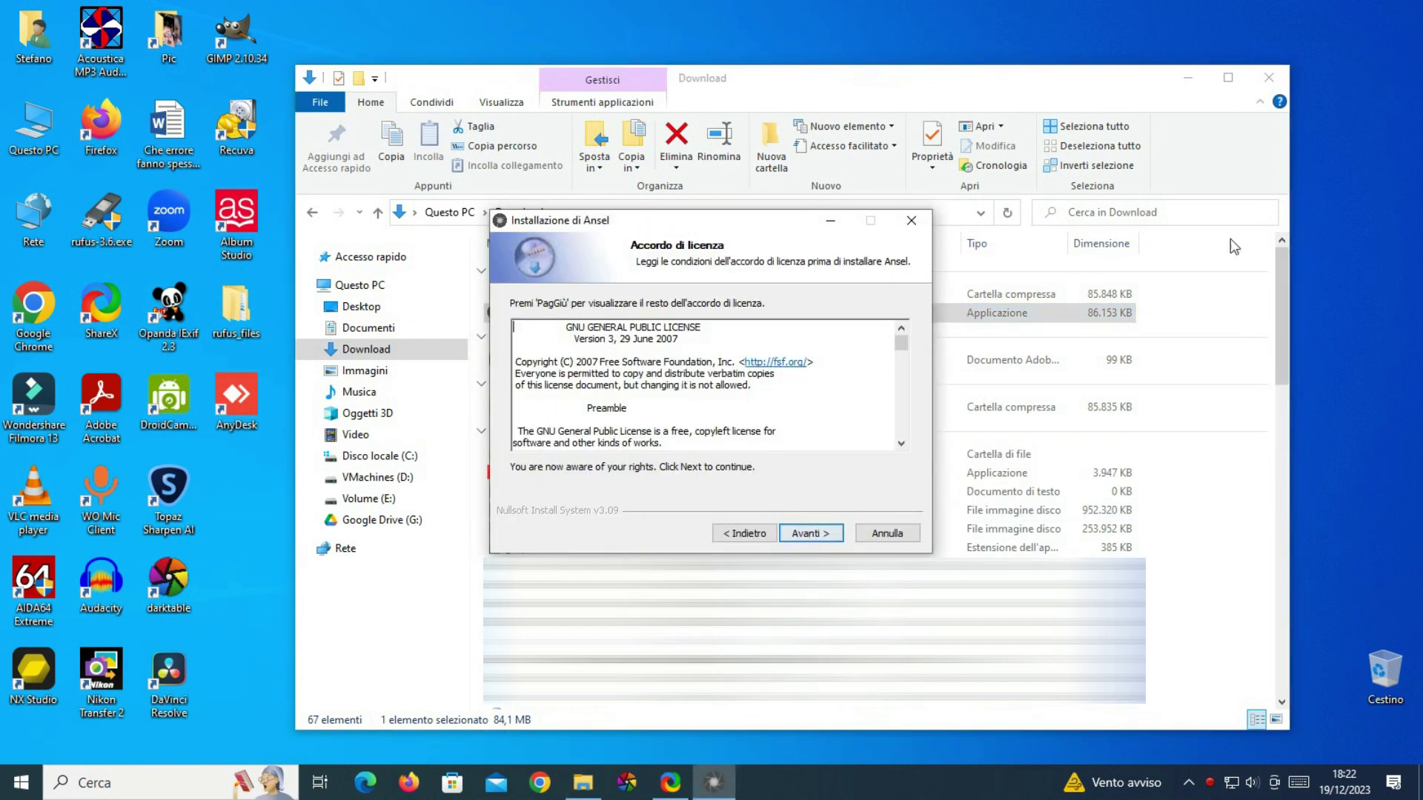
{"action": "left_click", "coordinate": [1266, 82]}
{"action": "left_click", "coordinate": [821, 538]}
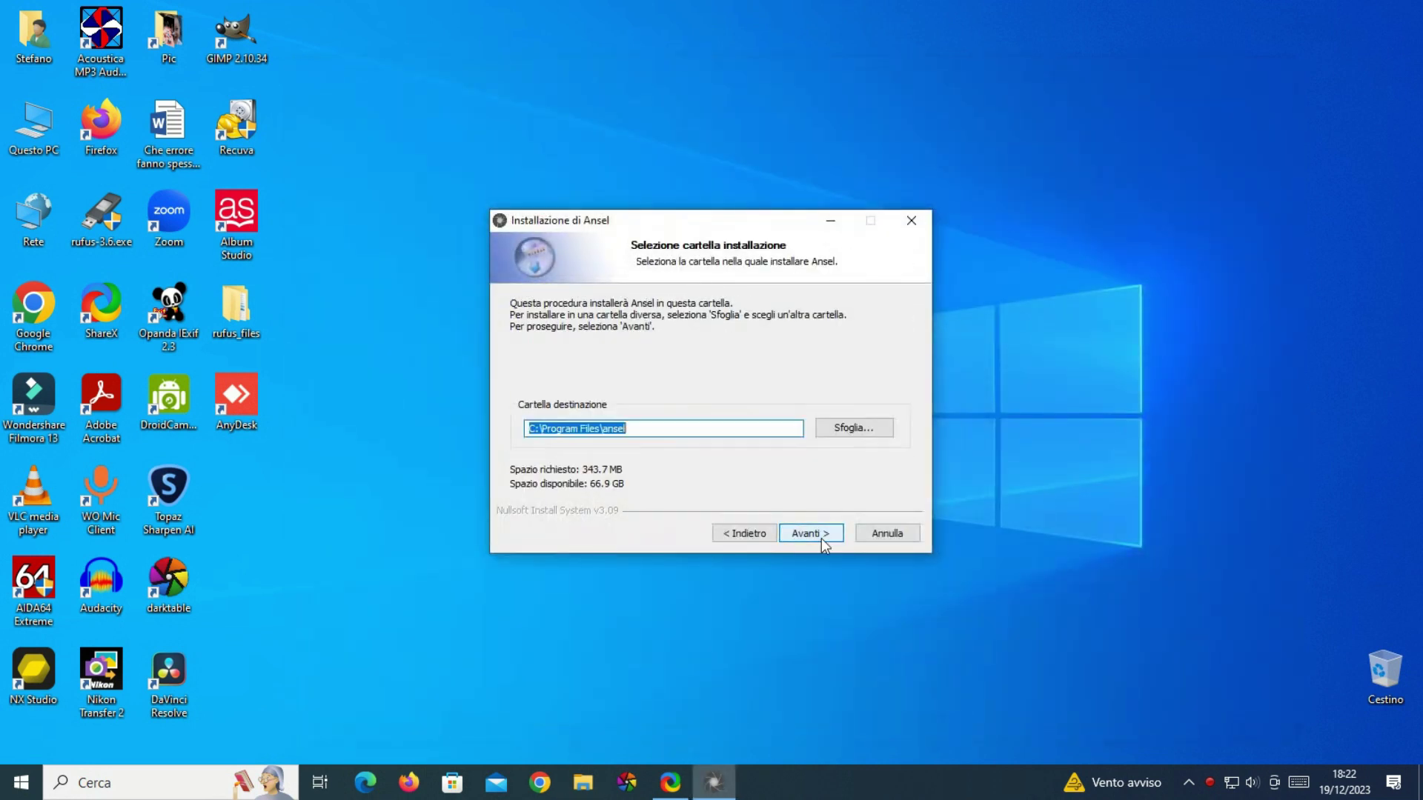
{"action": "left_click", "coordinate": [821, 538]}
{"action": "left_click", "coordinate": [821, 538]}
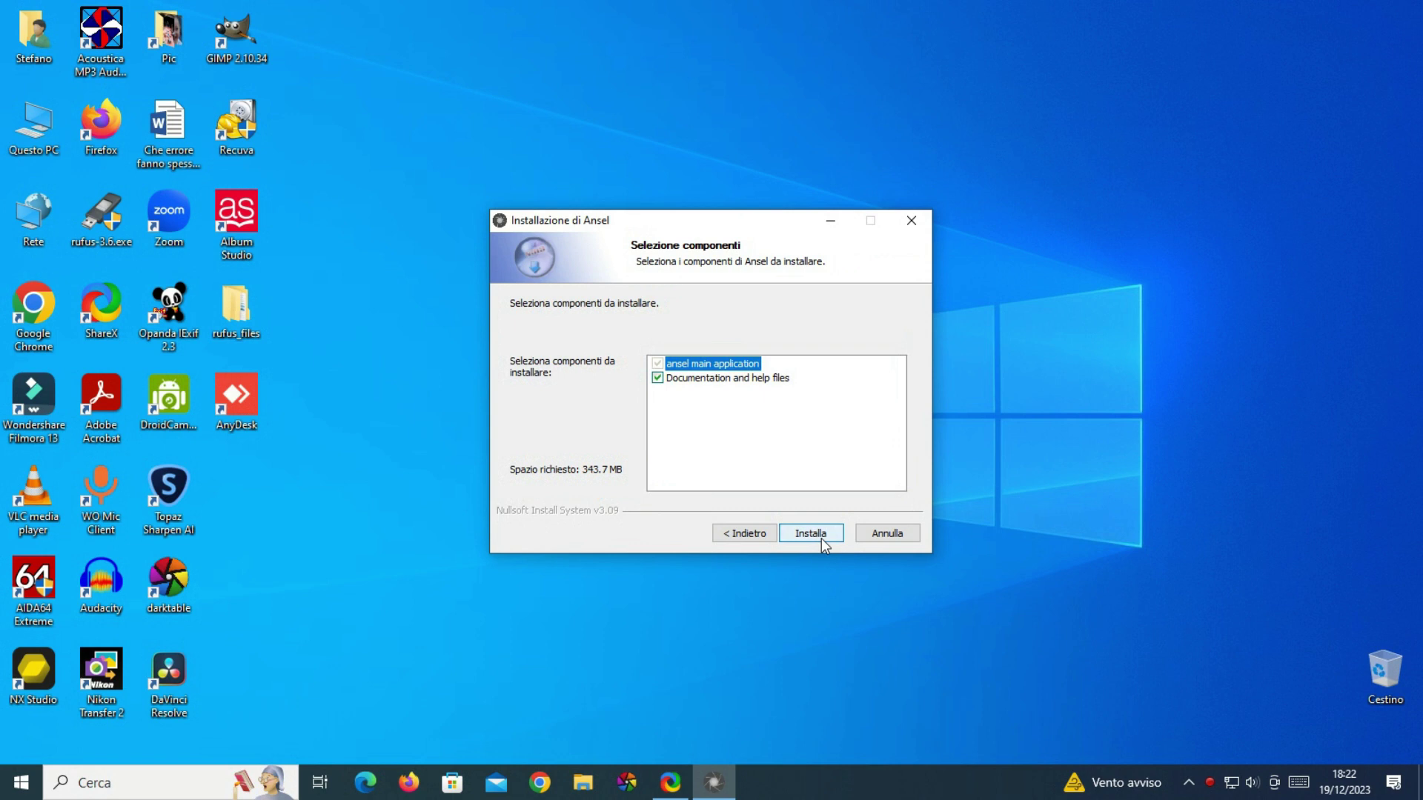
{"action": "left_click", "coordinate": [821, 538]}
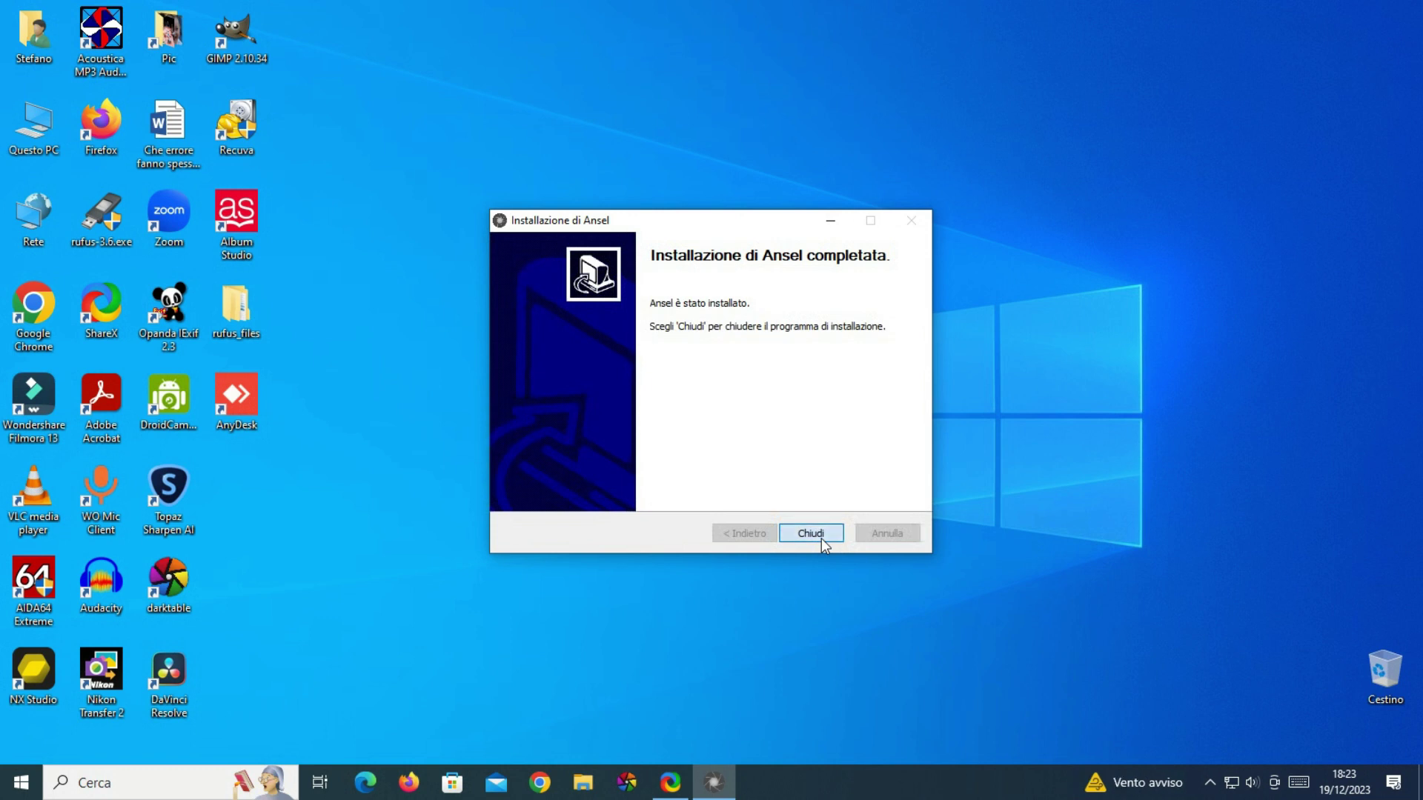
{"action": "left_click", "coordinate": [811, 534]}
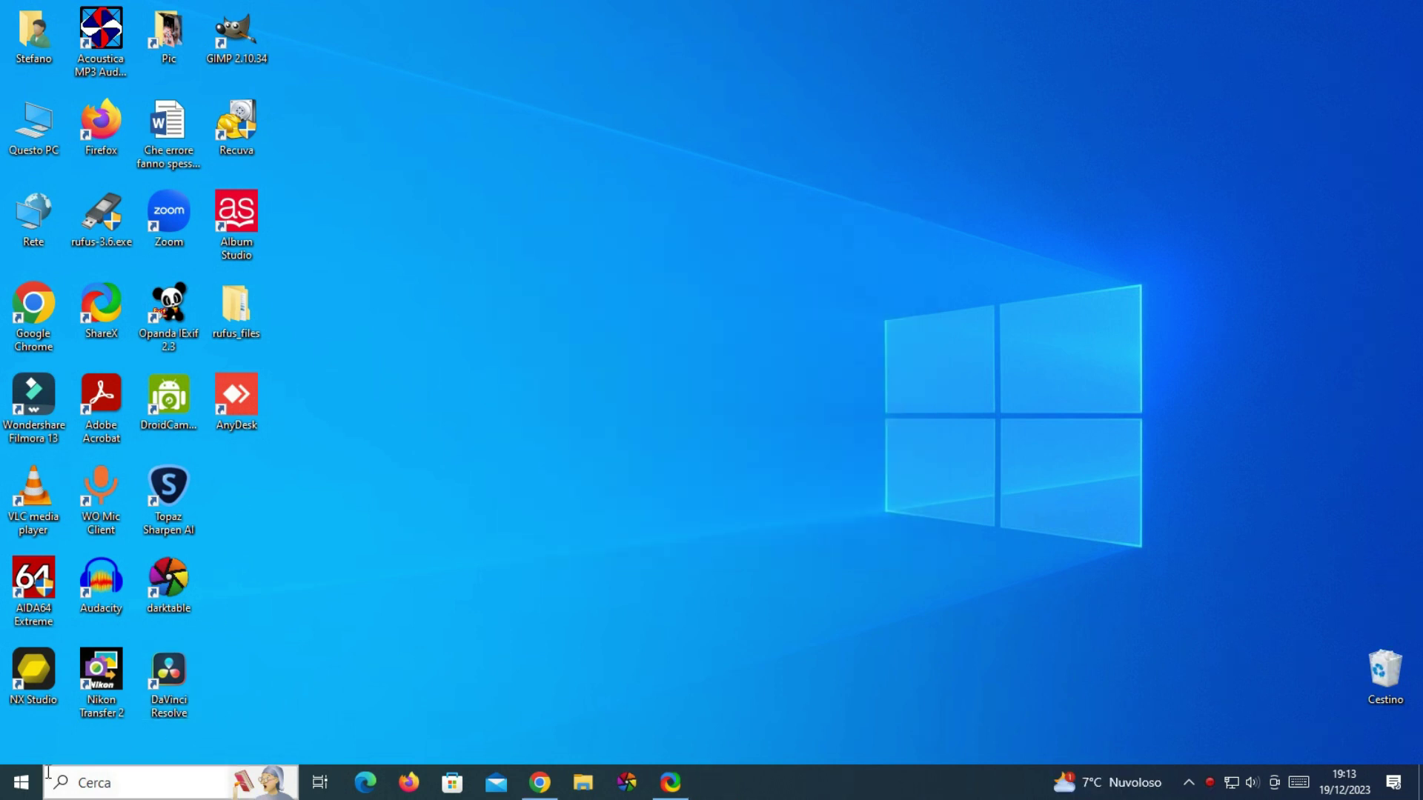
- Launch the newly installed Ansel application from its program folder
{"action": "left_click", "coordinate": [19, 782]}
{"action": "left_click", "coordinate": [117, 664]}
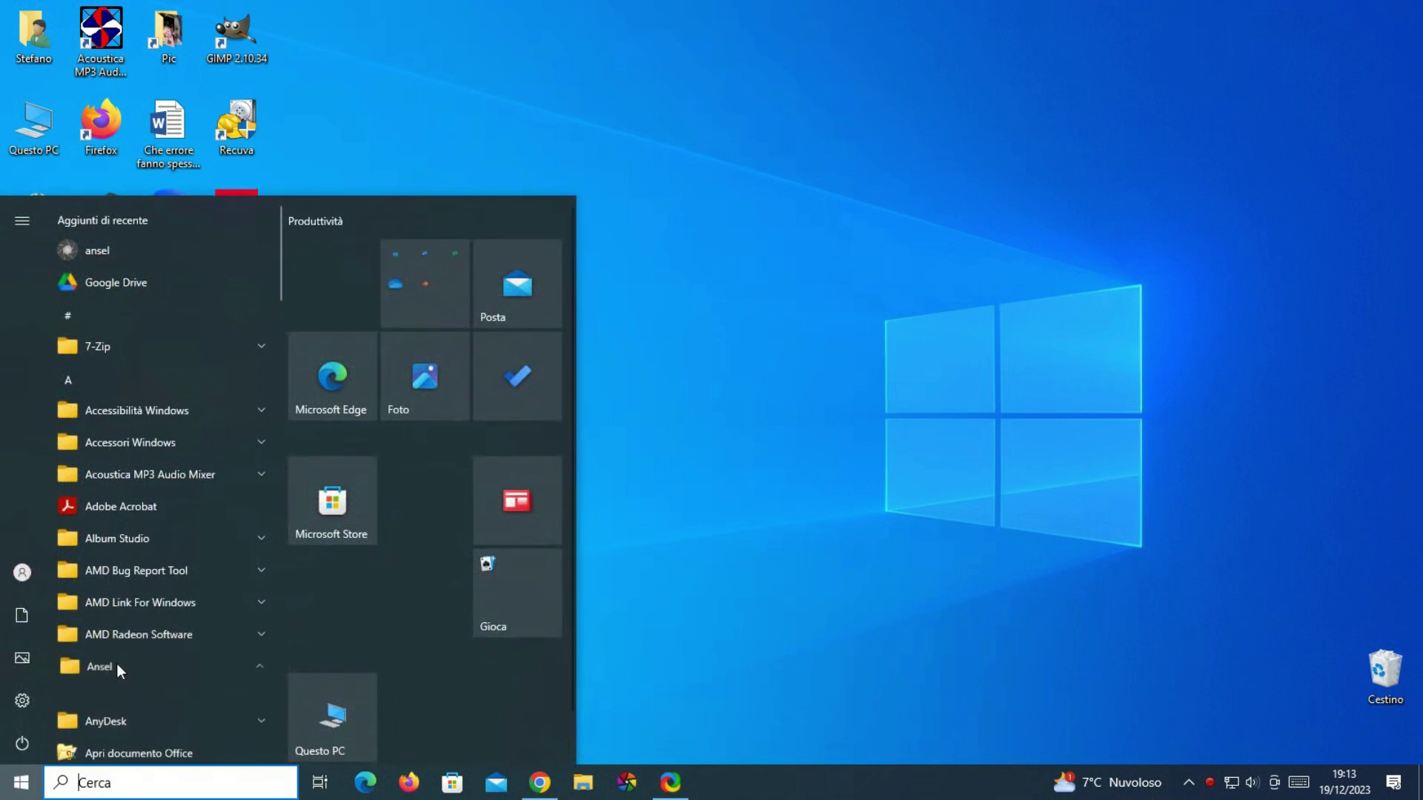
{"action": "left_click", "coordinate": [114, 695]}
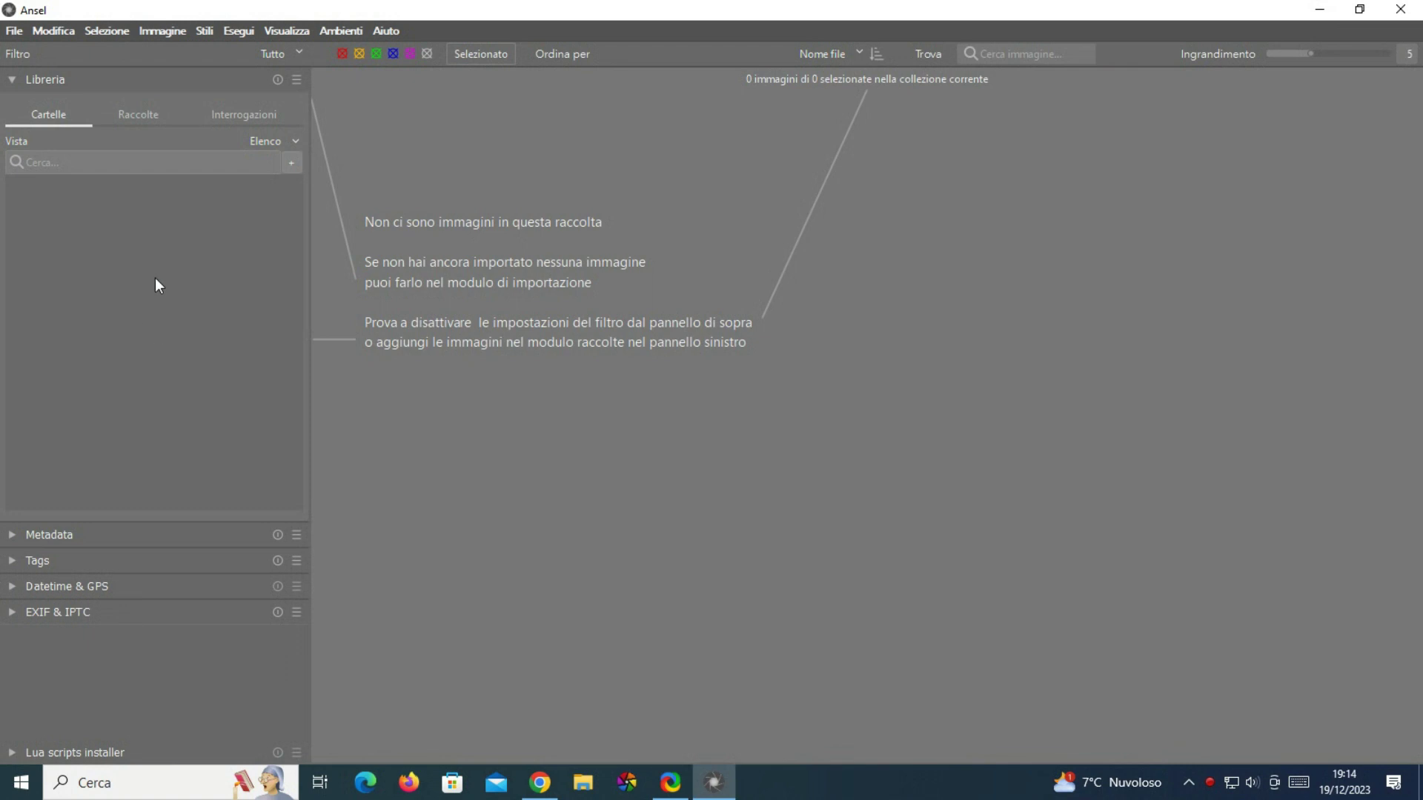
- Import PIMG3028.jpg from the Ansel da modificare folder in Pictures, adding it to the library at its original location
{"action": "left_click", "coordinate": [14, 31]}
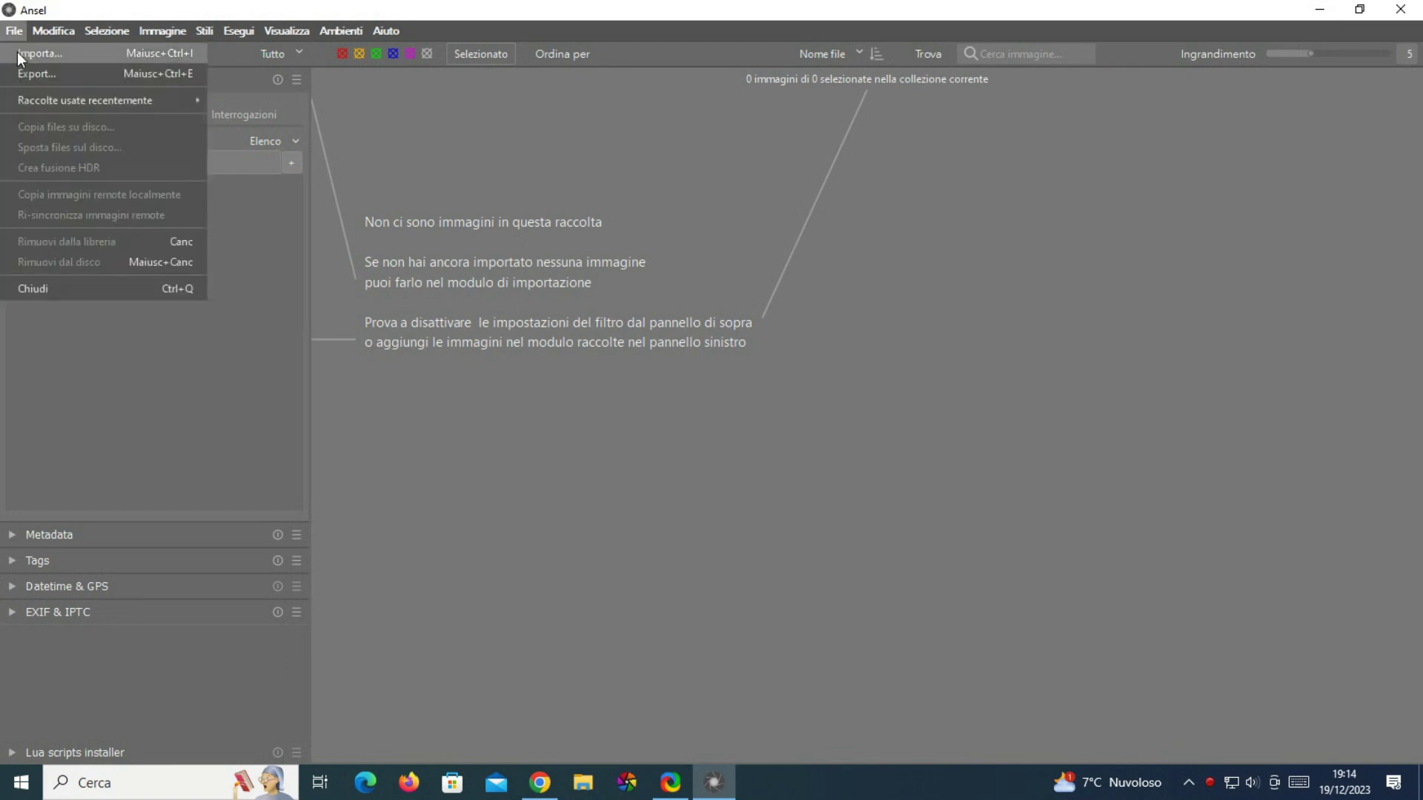
{"action": "left_click", "coordinate": [20, 55]}
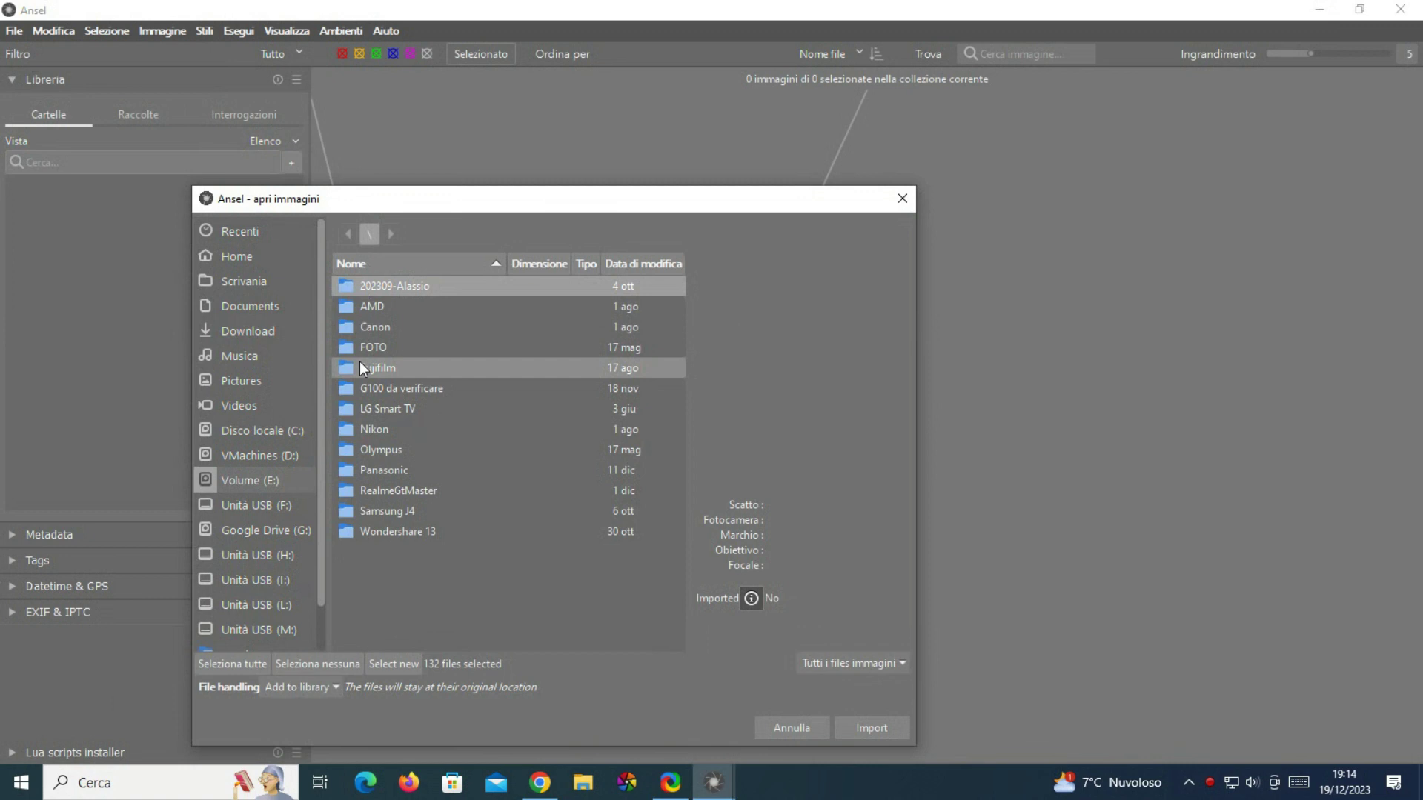
{"action": "left_click", "coordinate": [239, 385]}
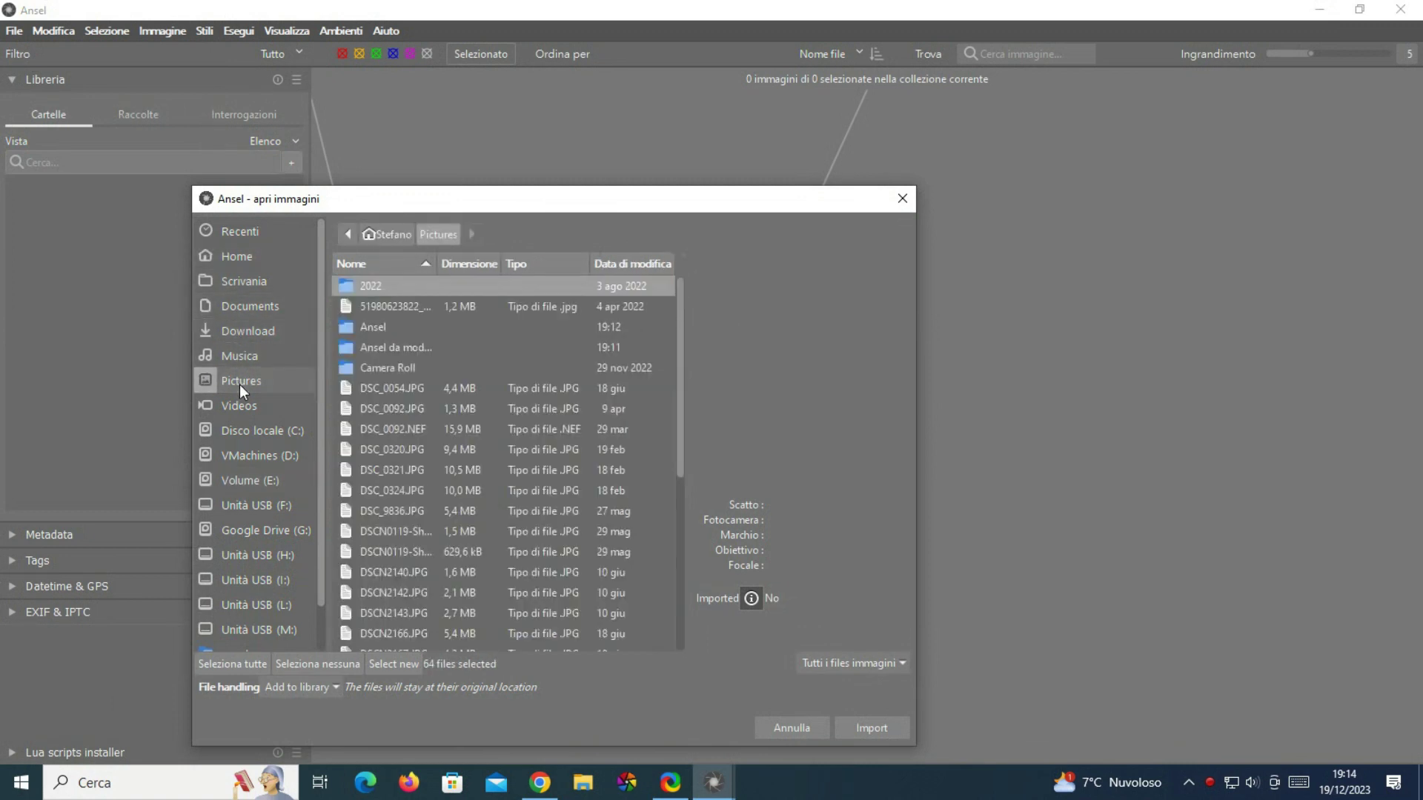
{"action": "double_click", "coordinate": [394, 348]}
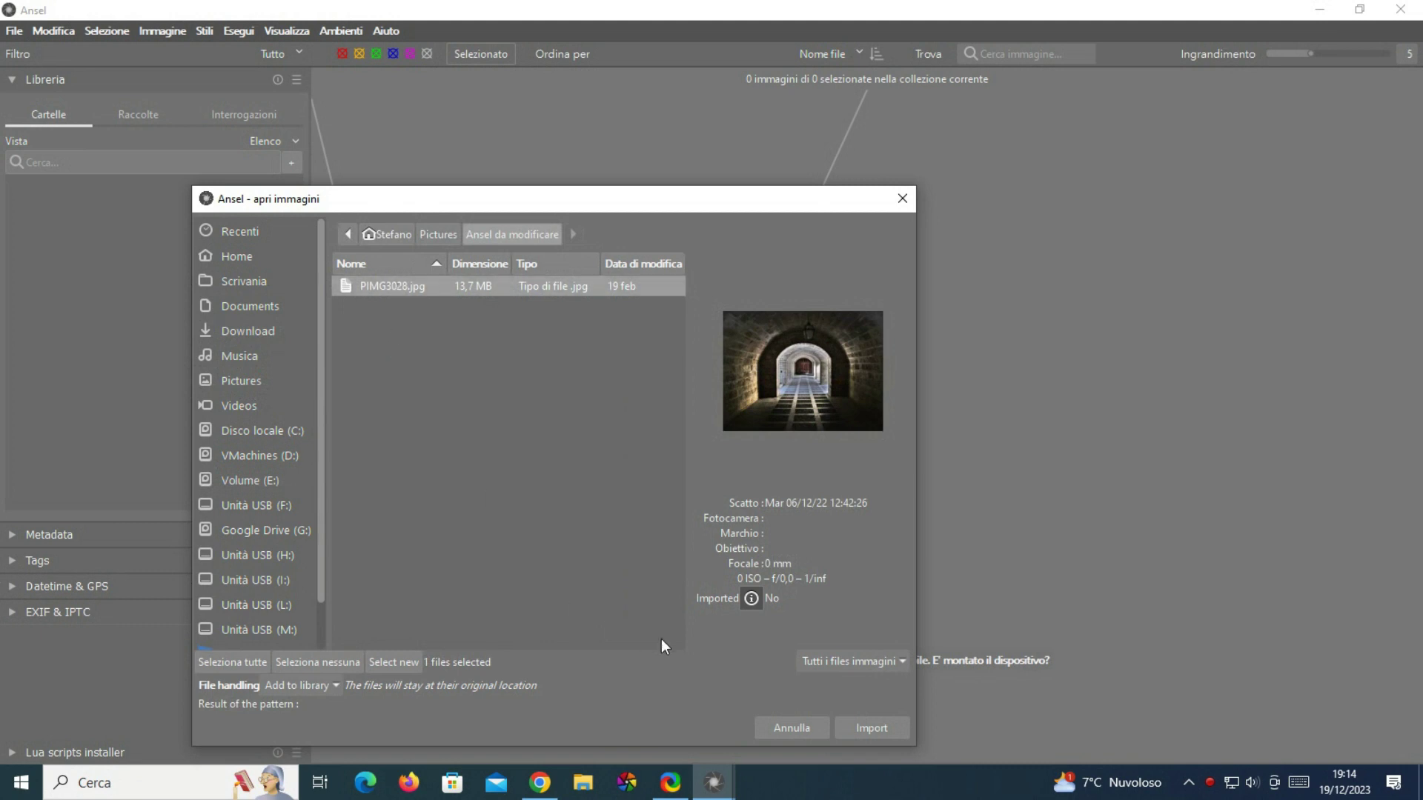
{"action": "left_click", "coordinate": [854, 728]}
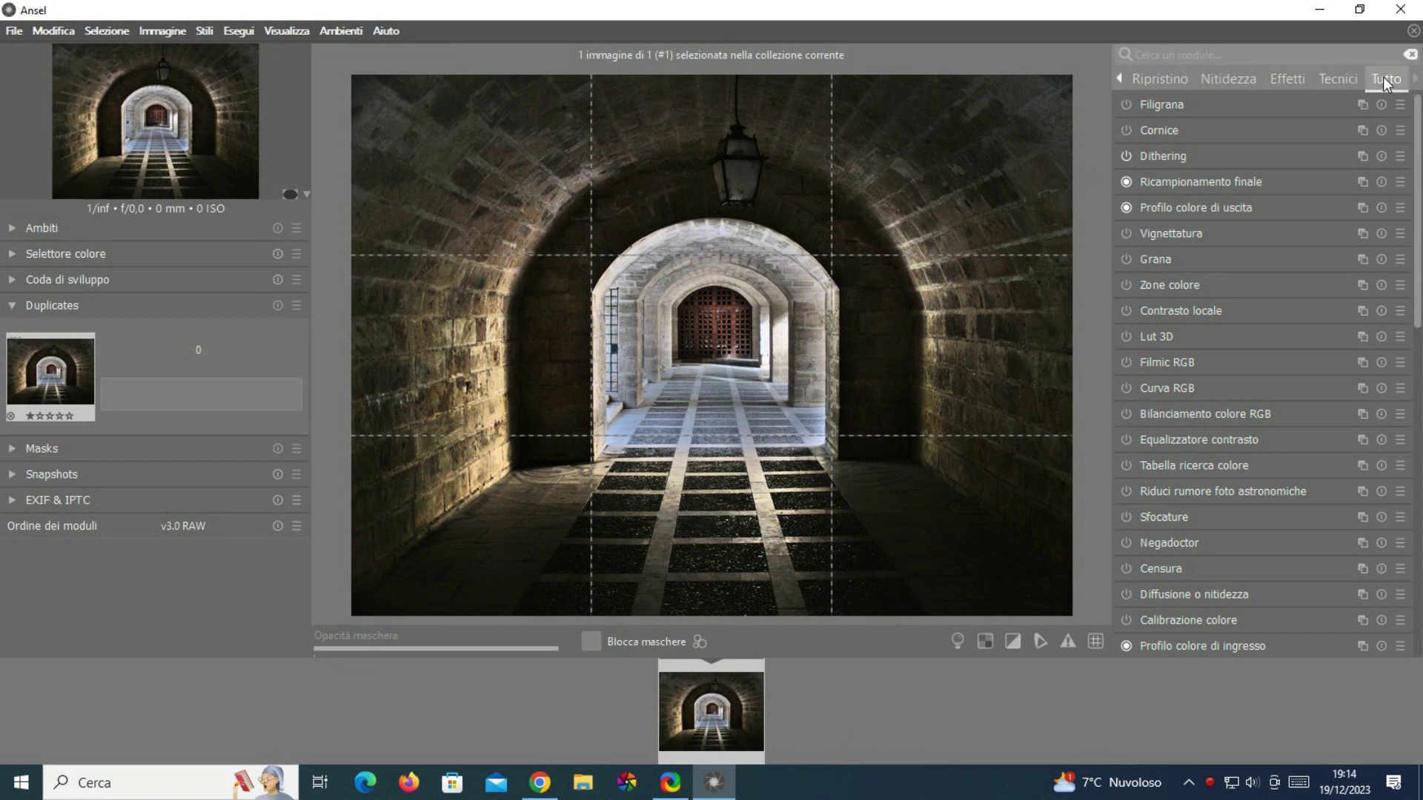
- Search the darkroom modules for "ob" to bring up the Correzione obiettivo module
{"action": "left_click", "coordinate": [1194, 55]}
{"action": "type", "text": "ob"}
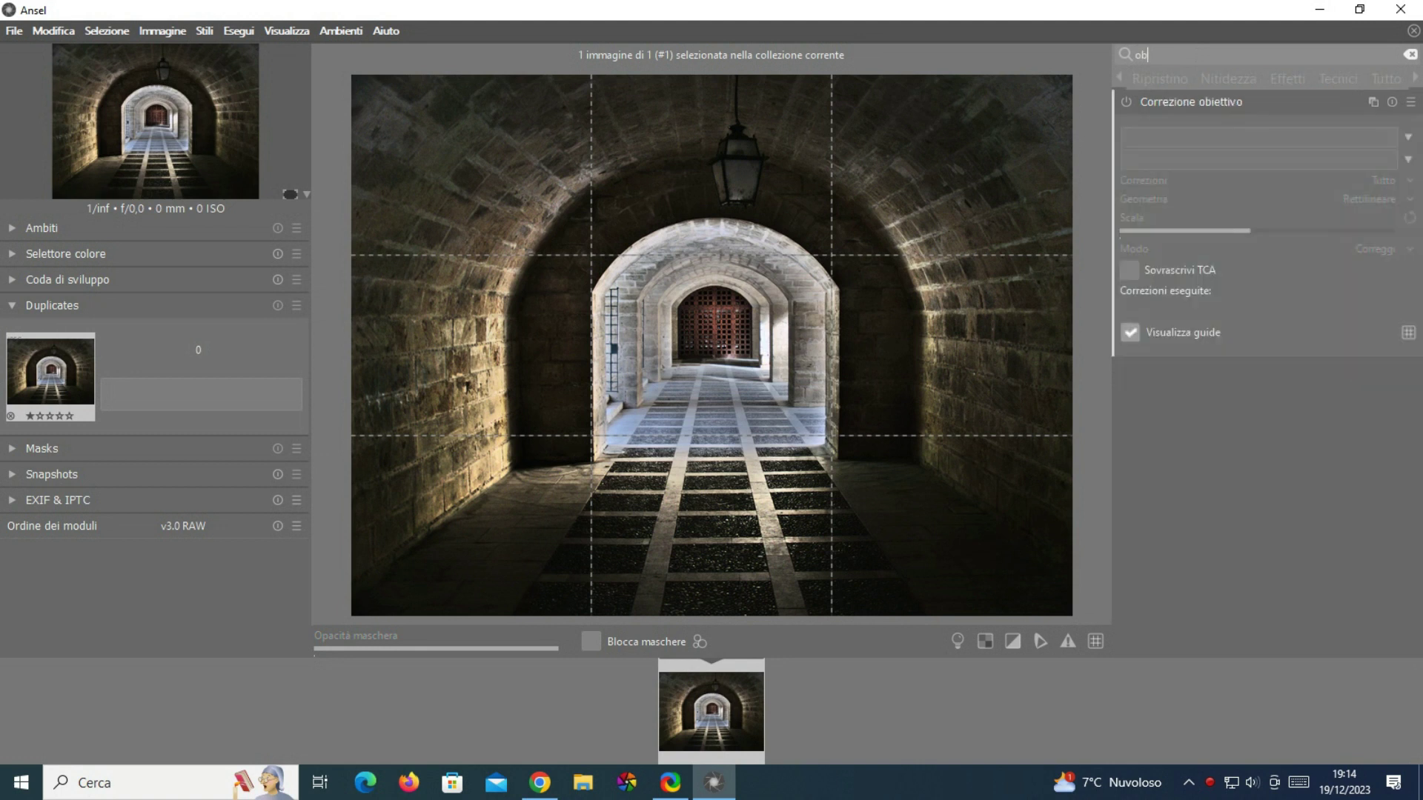
{"action": "left_click", "coordinate": [1233, 101]}
{"action": "left_click", "coordinate": [1230, 101]}
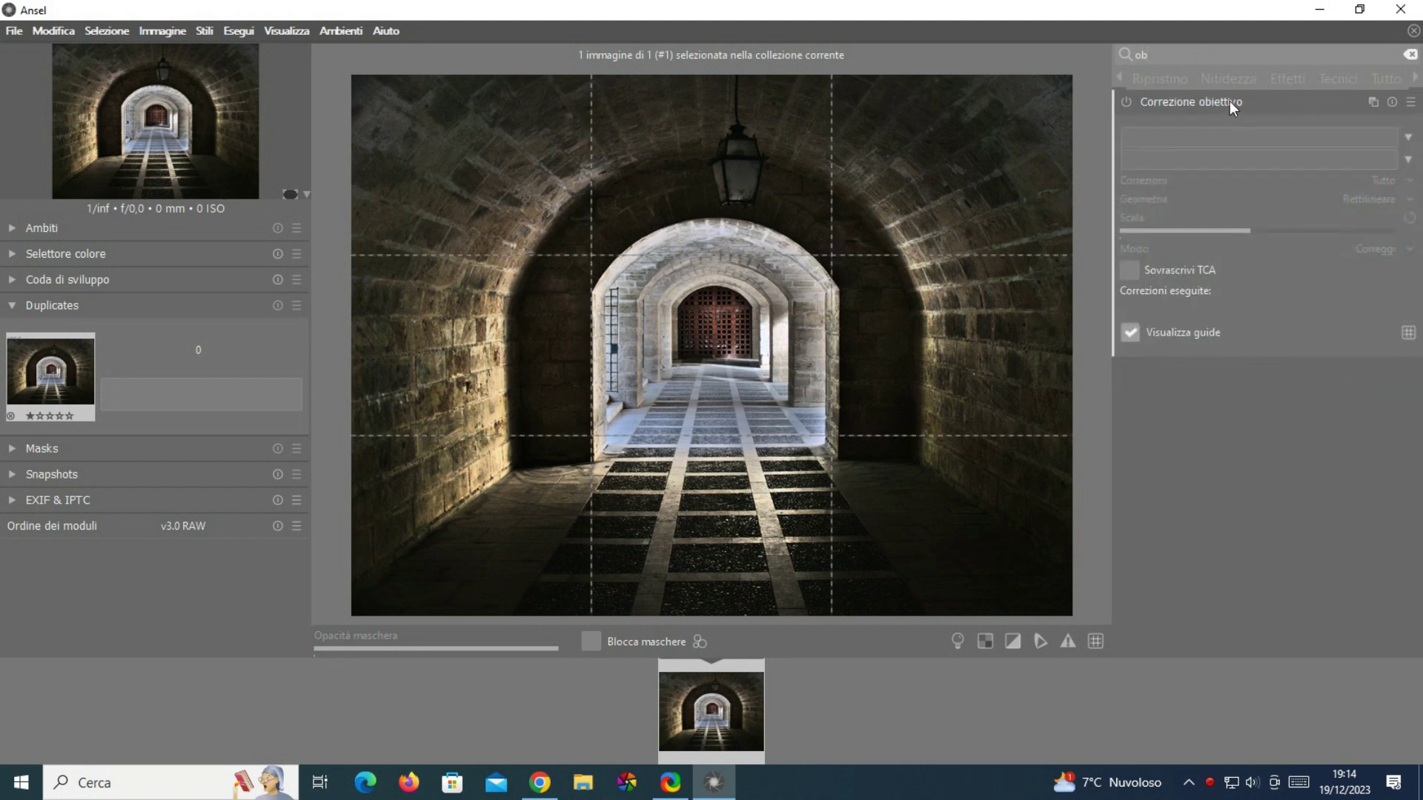
- Try the lens correction with the Panasonic DC-G100 camera and the Tamron 14-150mm f/3.5-5.8 Di III lens, and reset the module
{"action": "left_click", "coordinate": [1407, 138]}
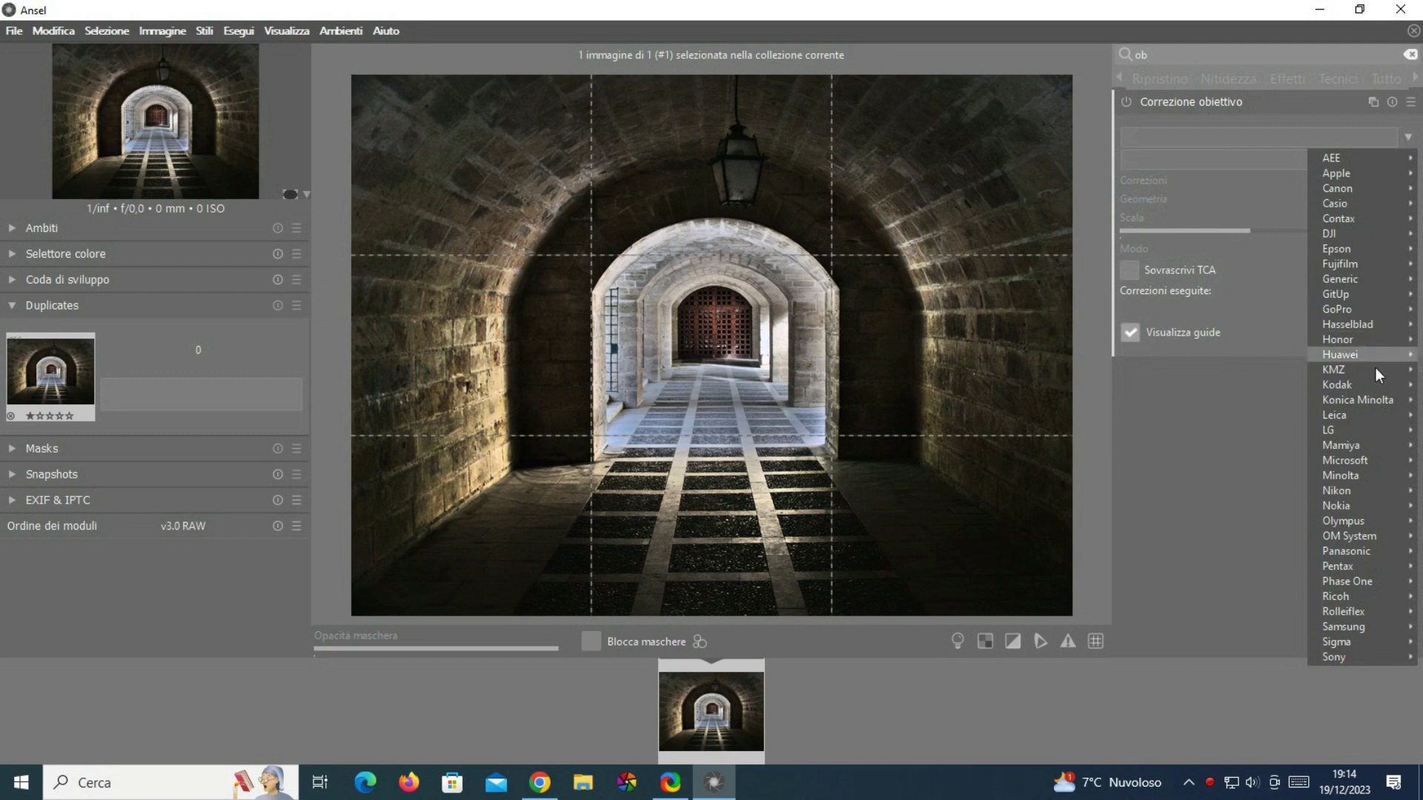
{"action": "mouse_move", "coordinate": [1350, 553]}
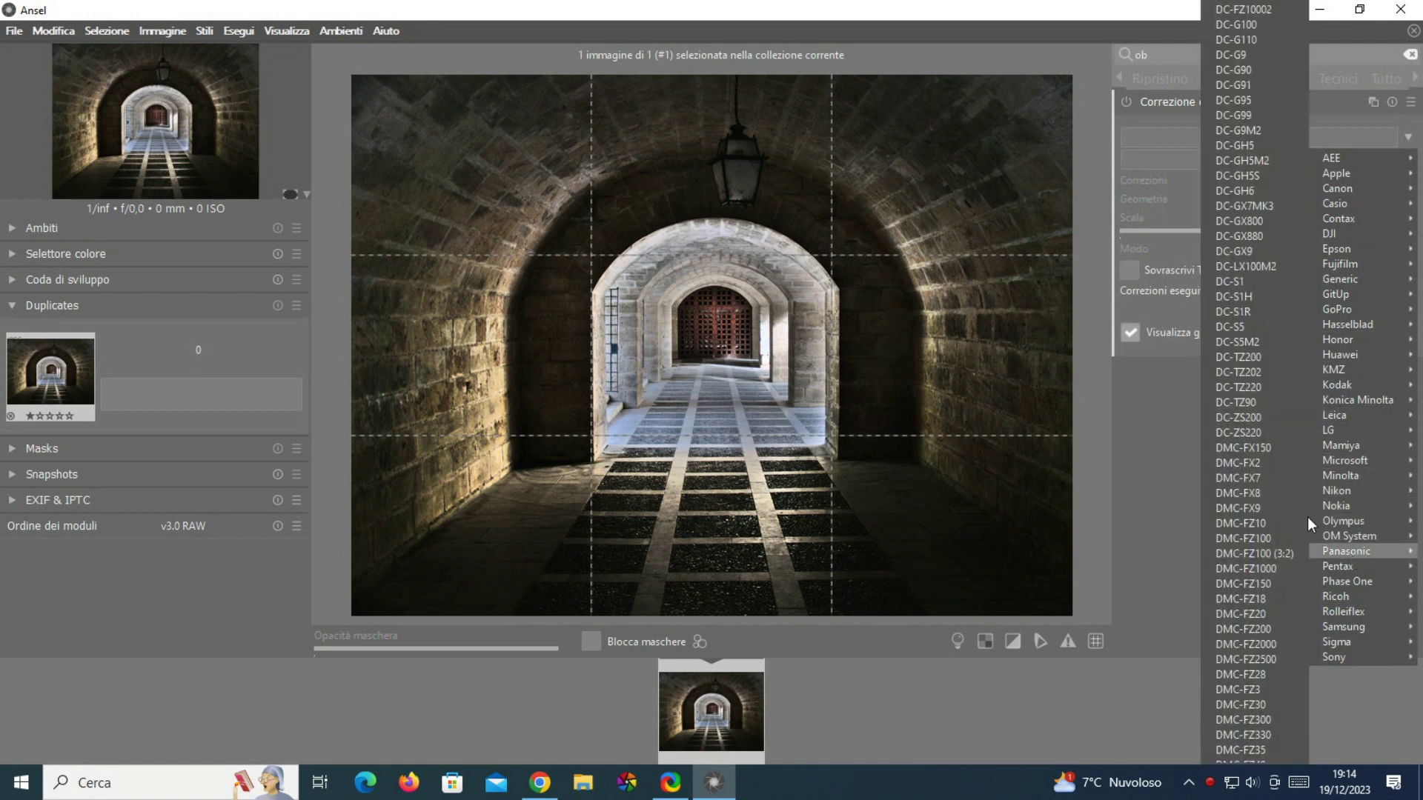
{"action": "left_click", "coordinate": [1243, 25]}
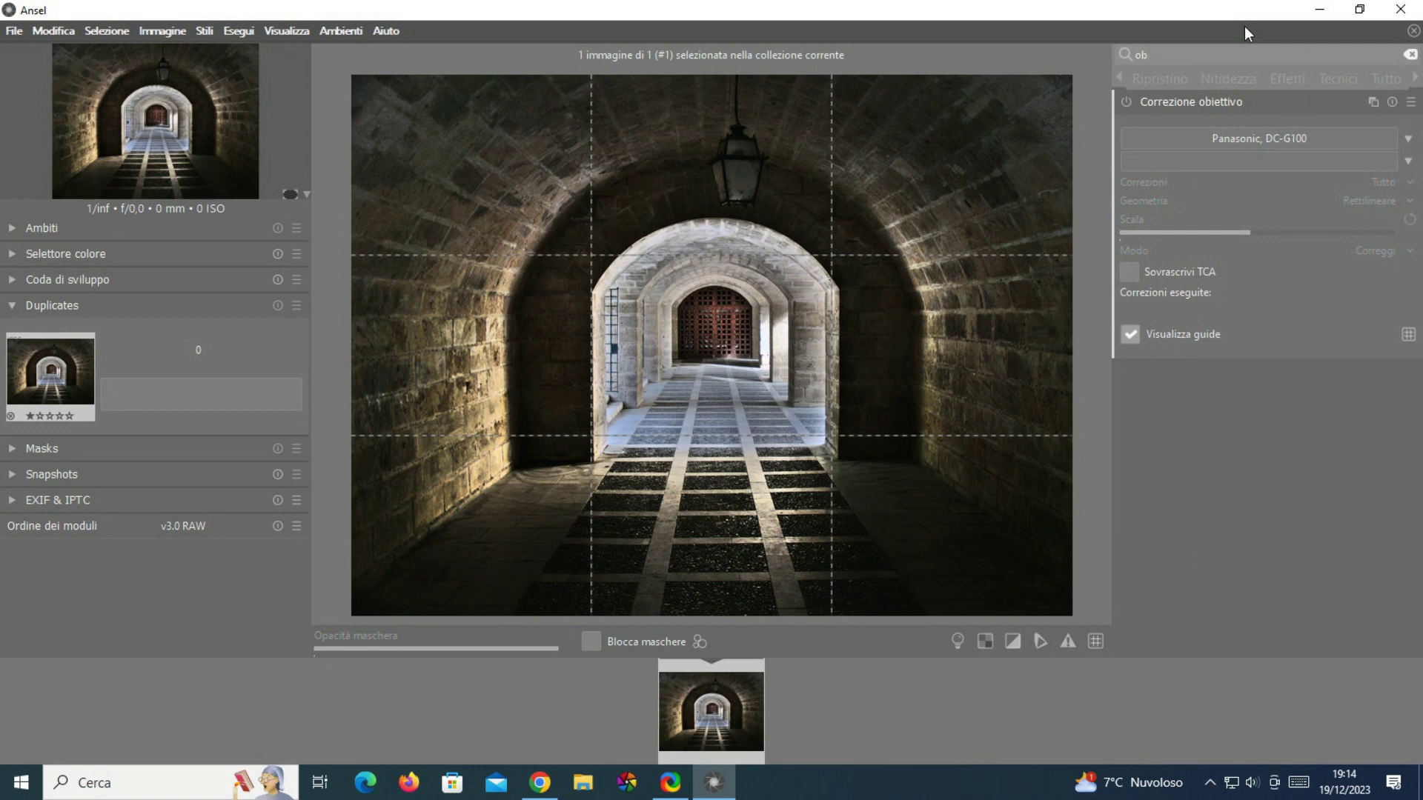
{"action": "left_click", "coordinate": [1217, 163]}
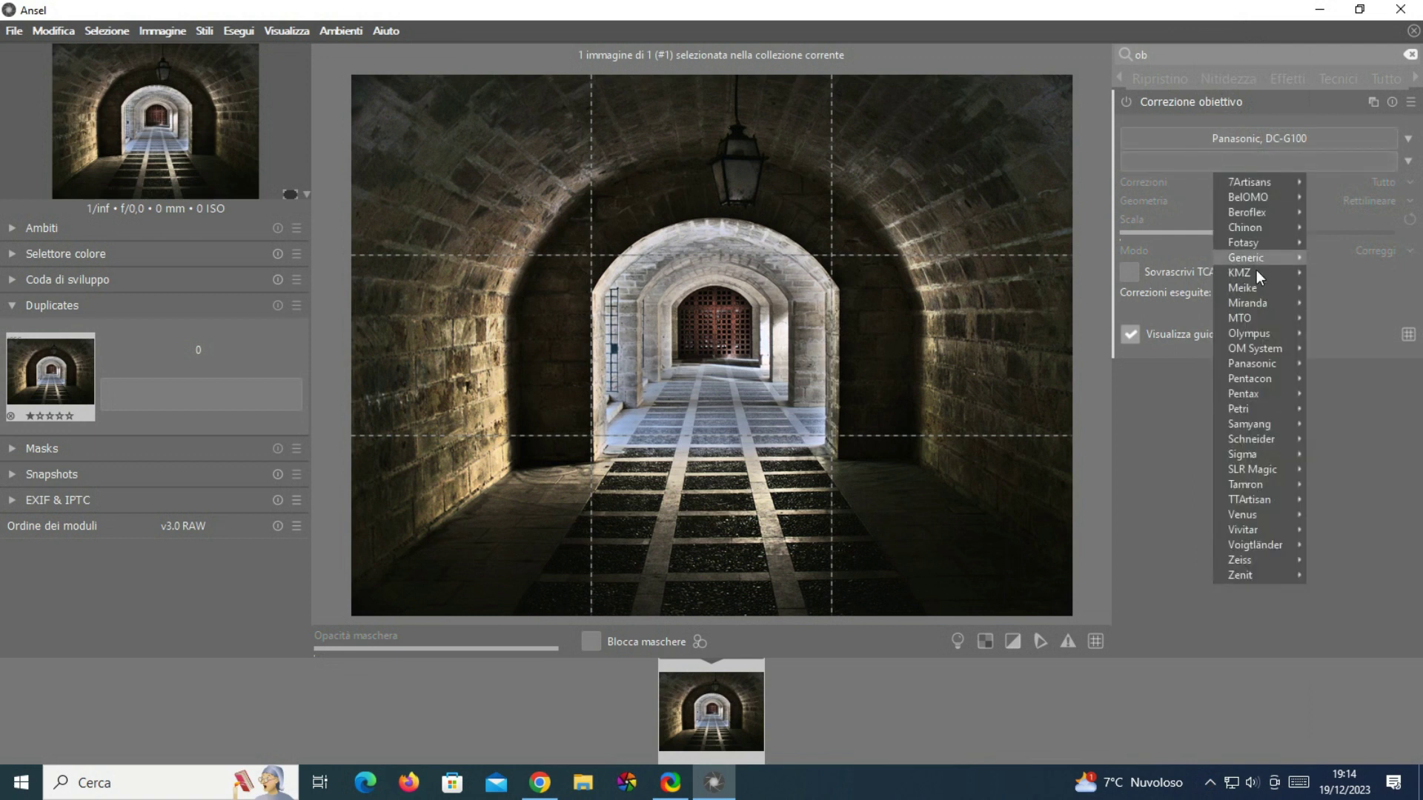
{"action": "mouse_move", "coordinate": [1265, 481]}
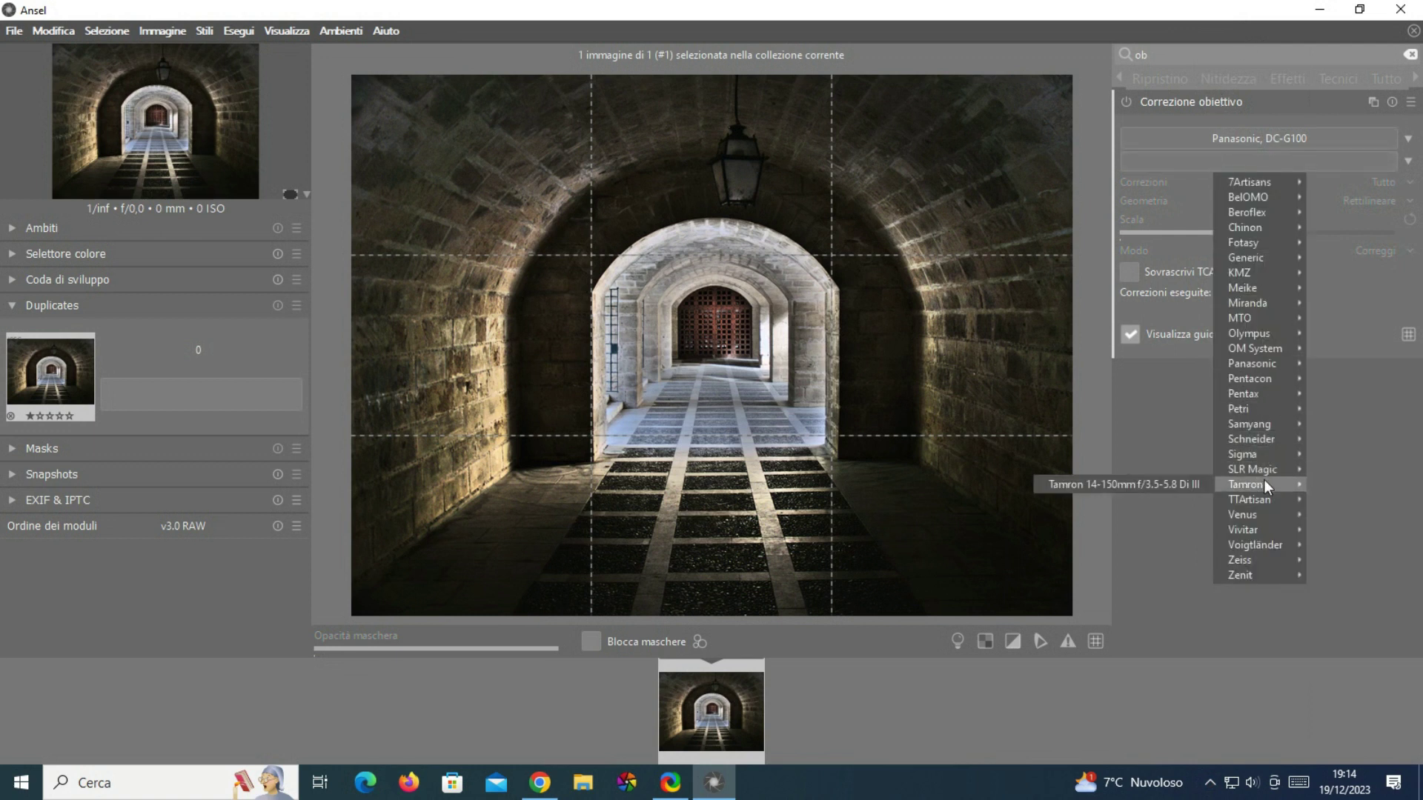
{"action": "left_click", "coordinate": [1186, 485]}
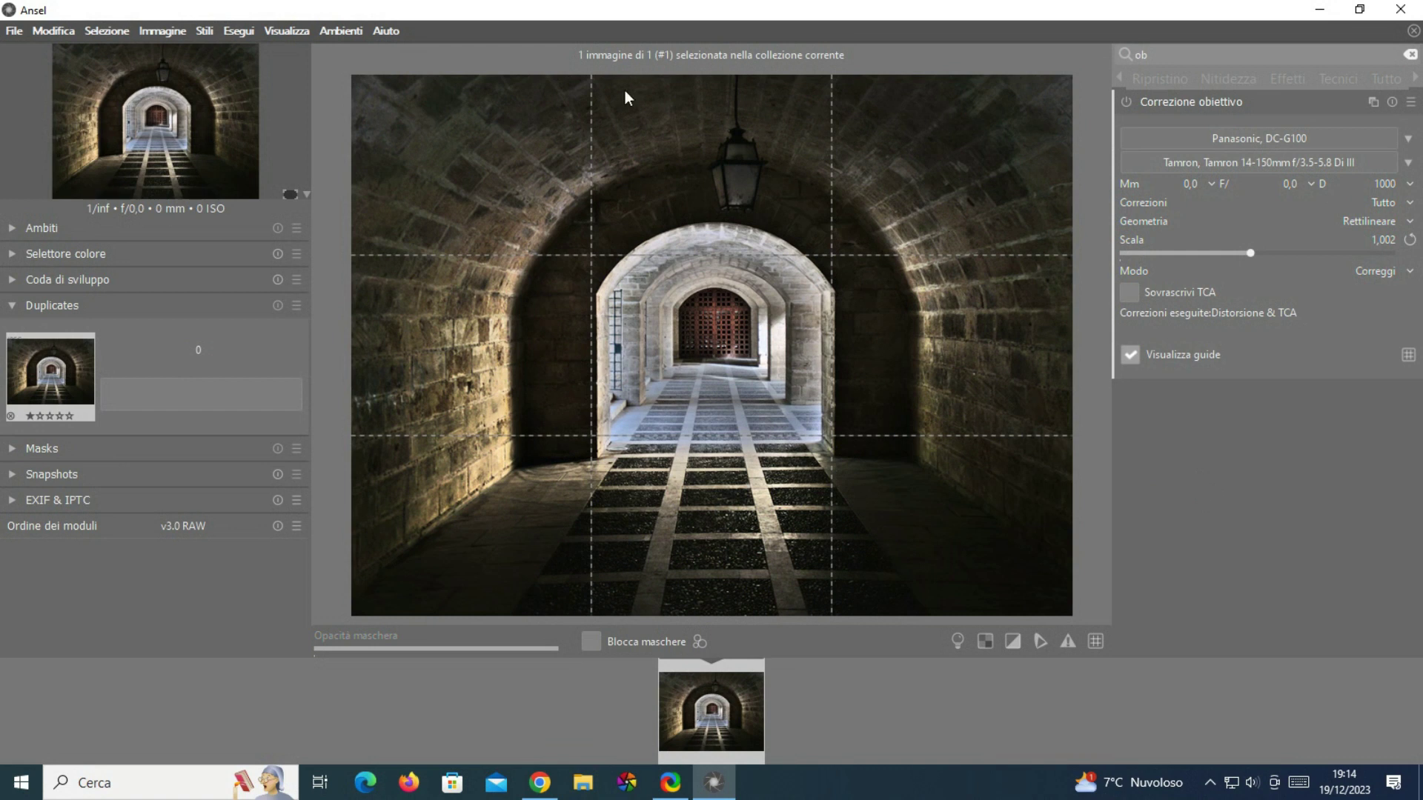
{"action": "left_click", "coordinate": [1392, 102]}
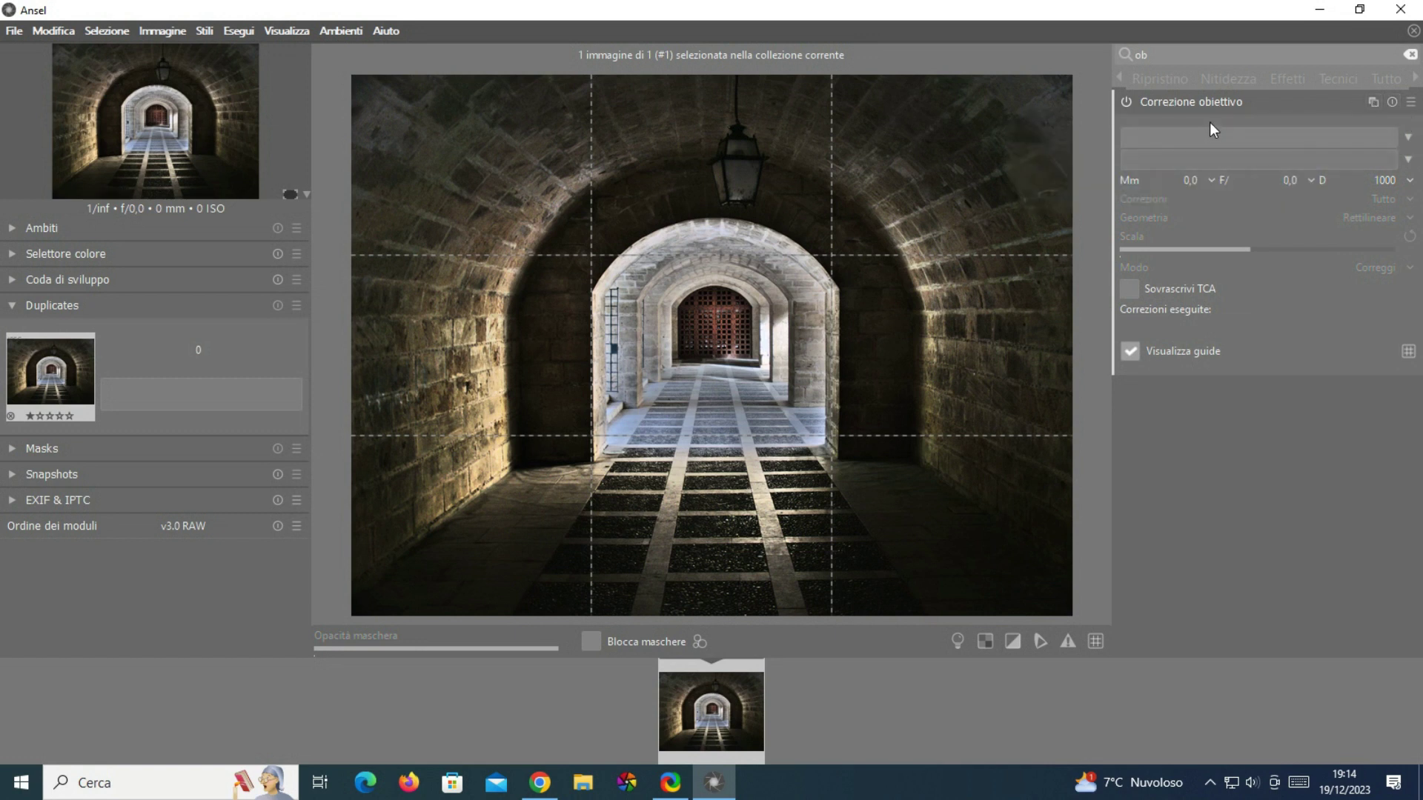
- Set the lens correction to the Panasonic DC-G100 camera and the Tamron 14-150mm f/3.5-5.8 Di III lens
{"action": "left_click", "coordinate": [1212, 145]}
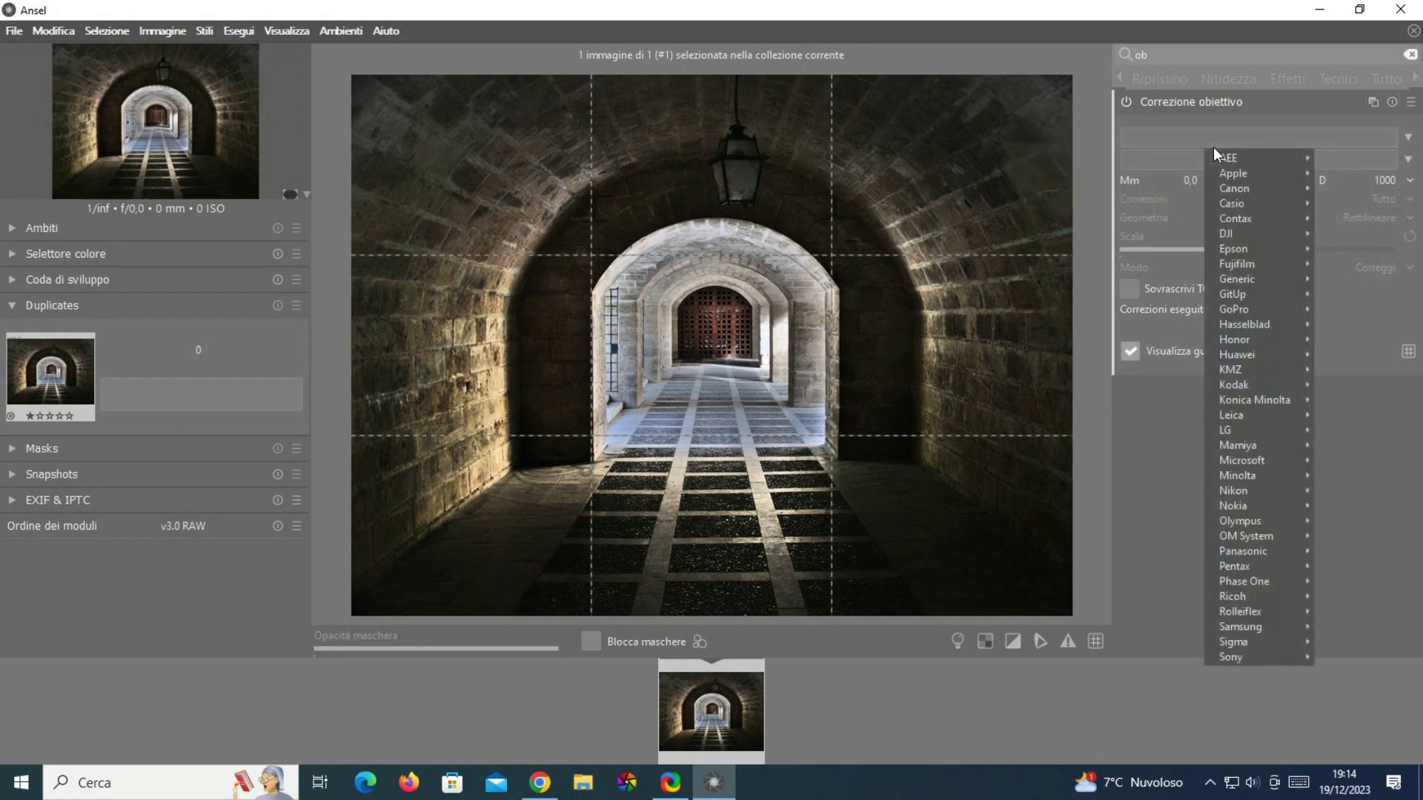
{"action": "mouse_move", "coordinate": [1231, 557]}
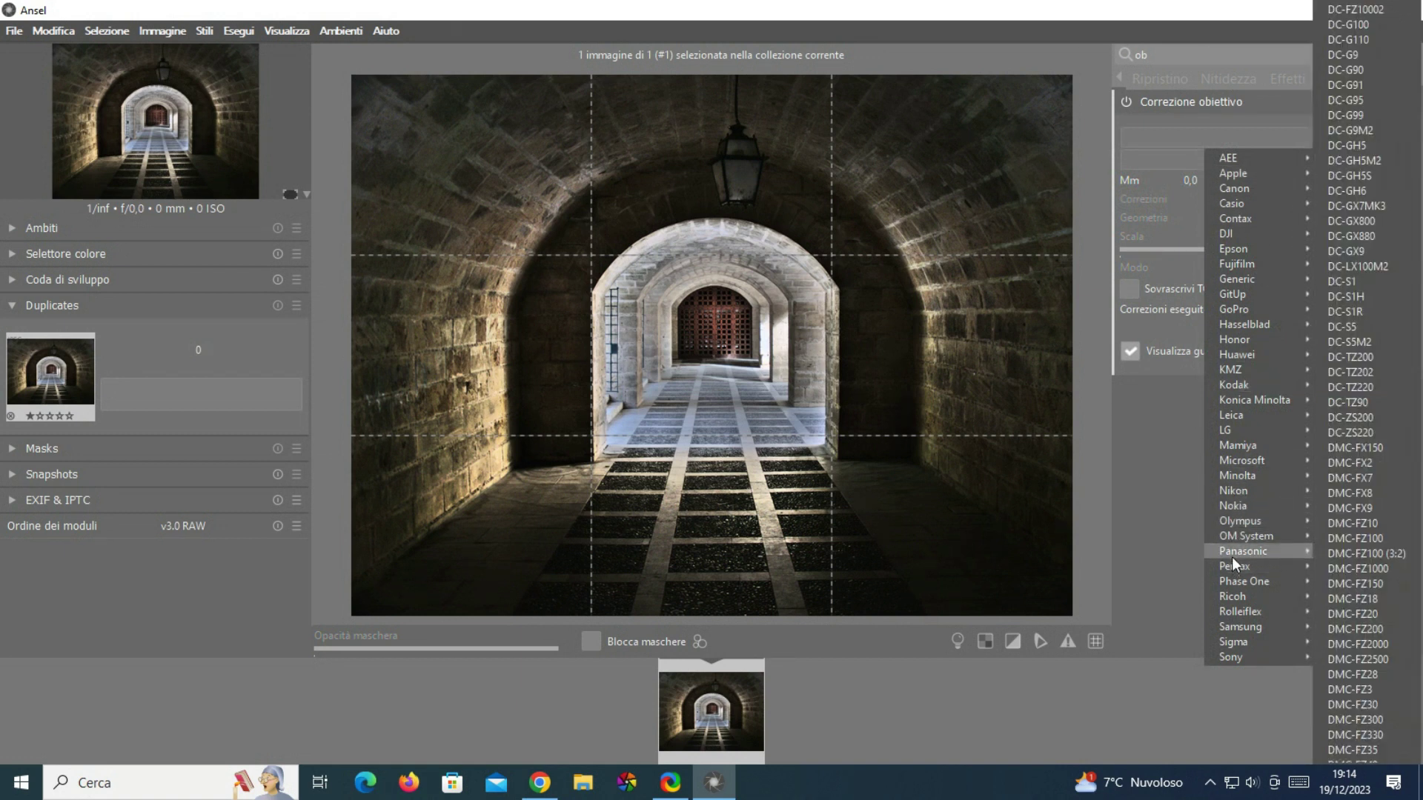
{"action": "left_click", "coordinate": [1341, 28]}
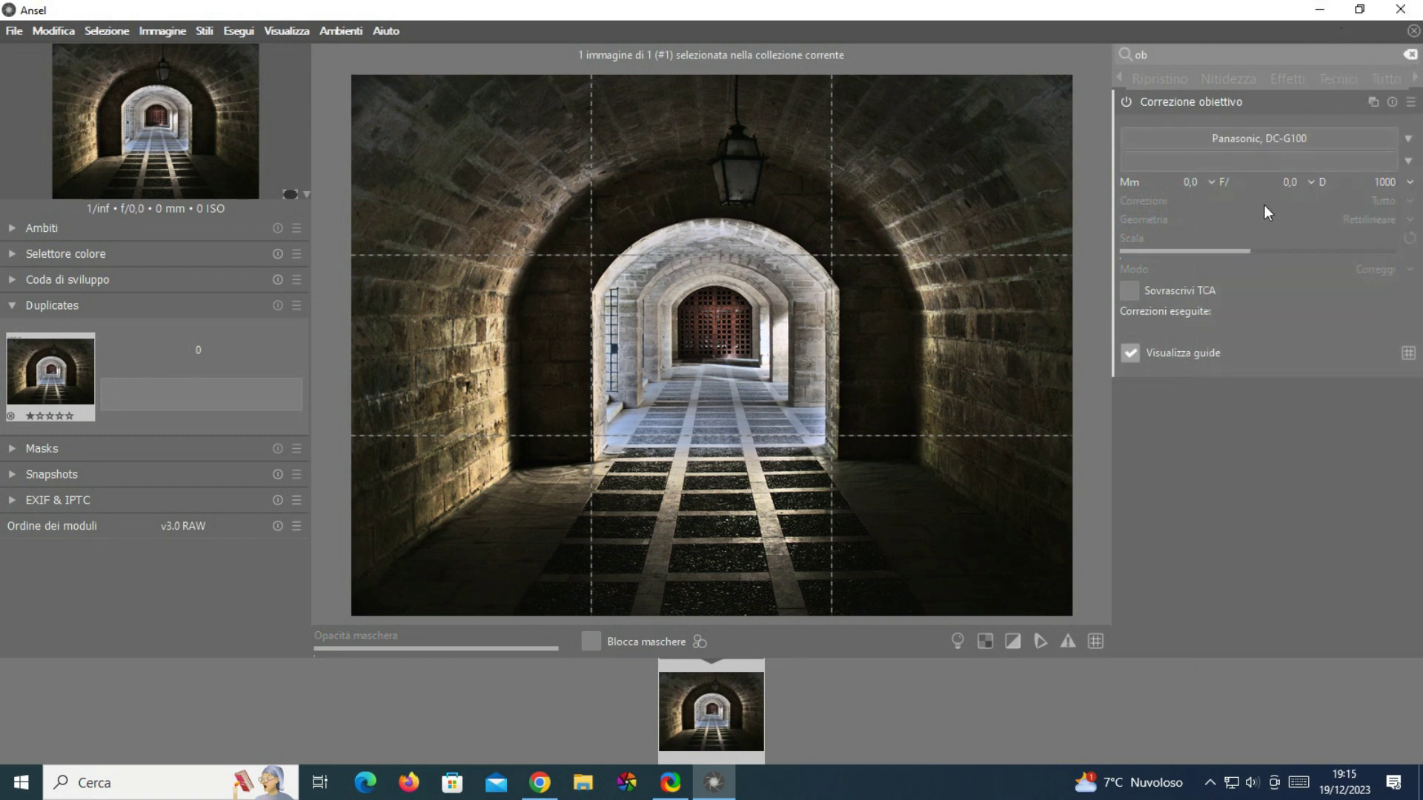
{"action": "left_click", "coordinate": [1271, 161]}
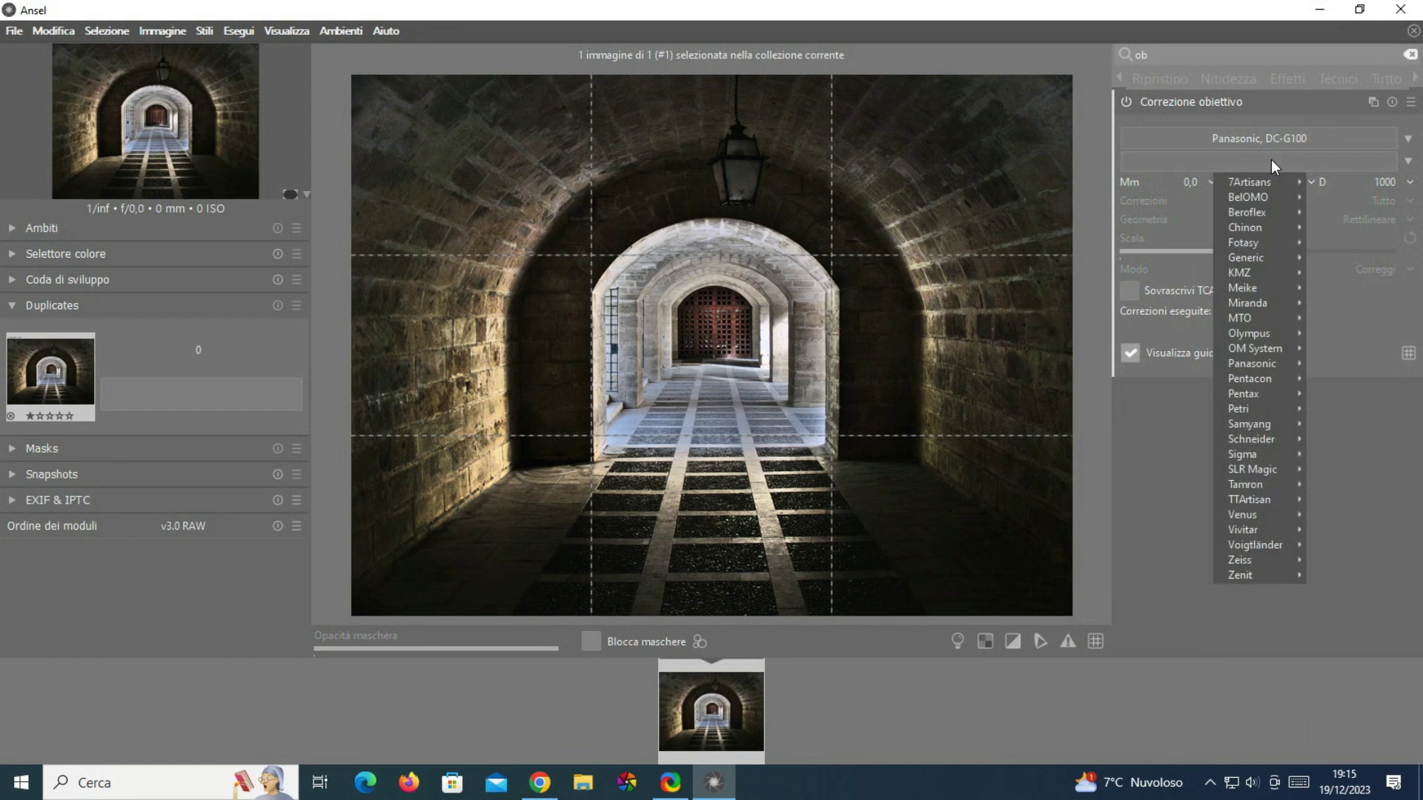
{"action": "mouse_move", "coordinate": [1264, 485]}
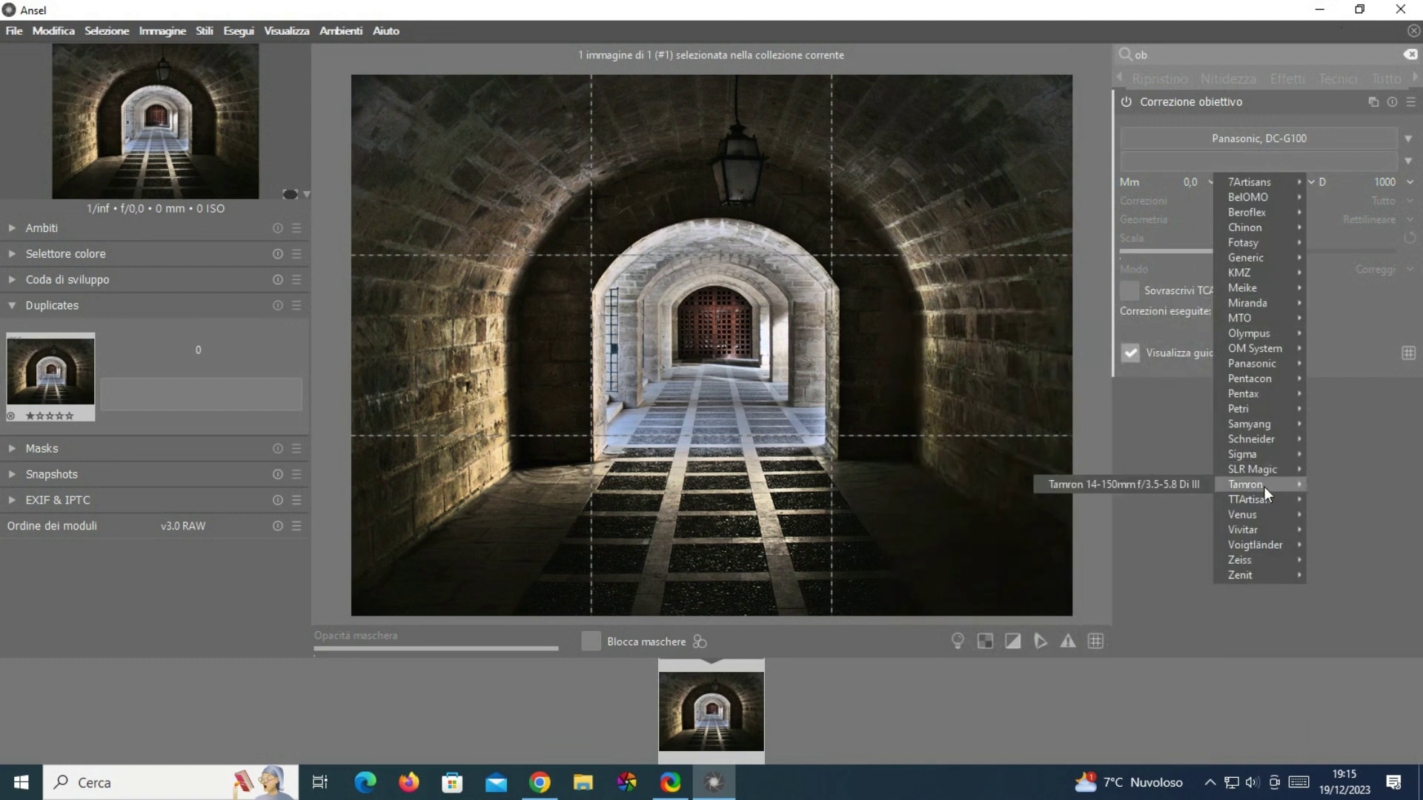
{"action": "left_click", "coordinate": [1139, 483]}
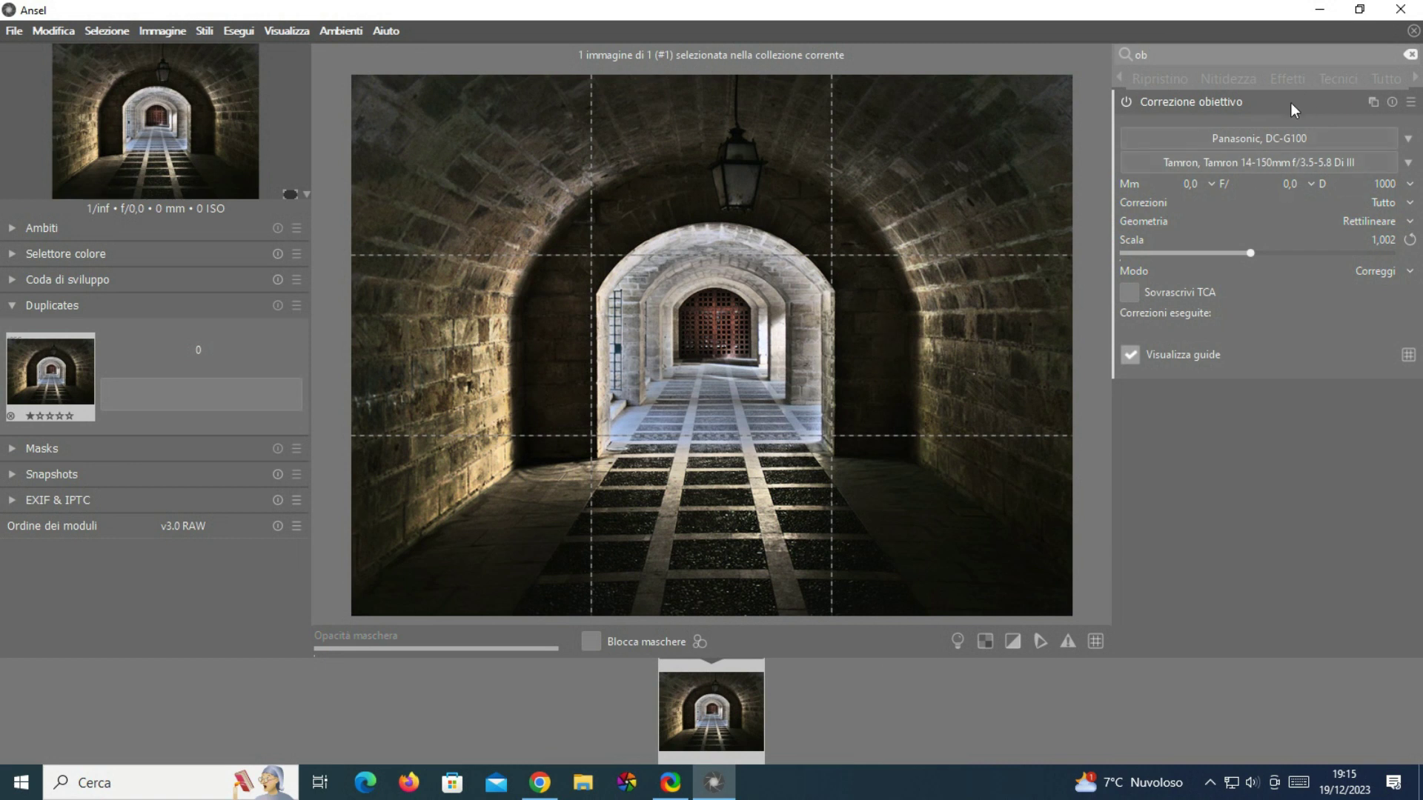
- Toggle the lens correction off and on to compare the photo with and without it, and collapse the module
{"action": "left_click", "coordinate": [1124, 104]}
{"action": "left_click", "coordinate": [1123, 104]}
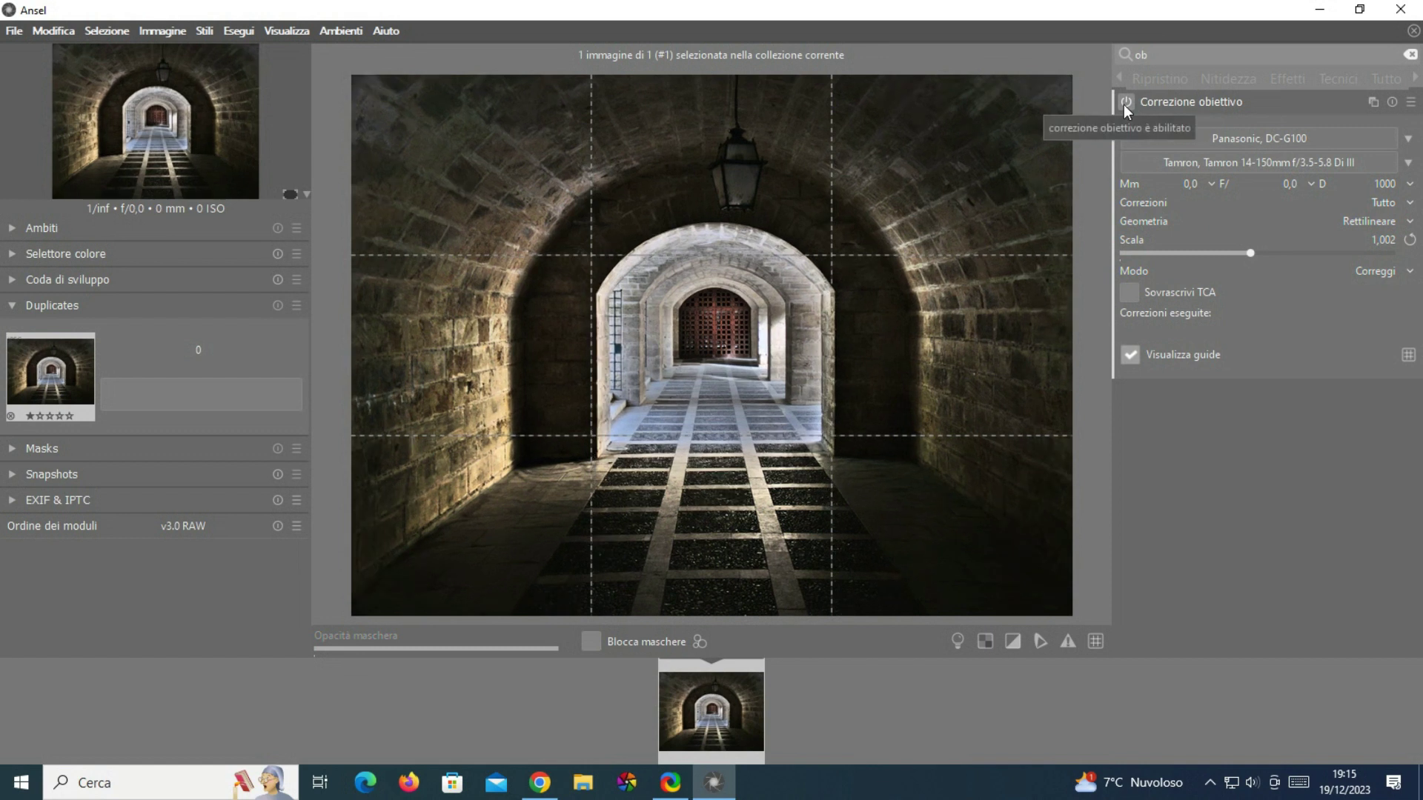
{"action": "left_click", "coordinate": [1124, 105]}
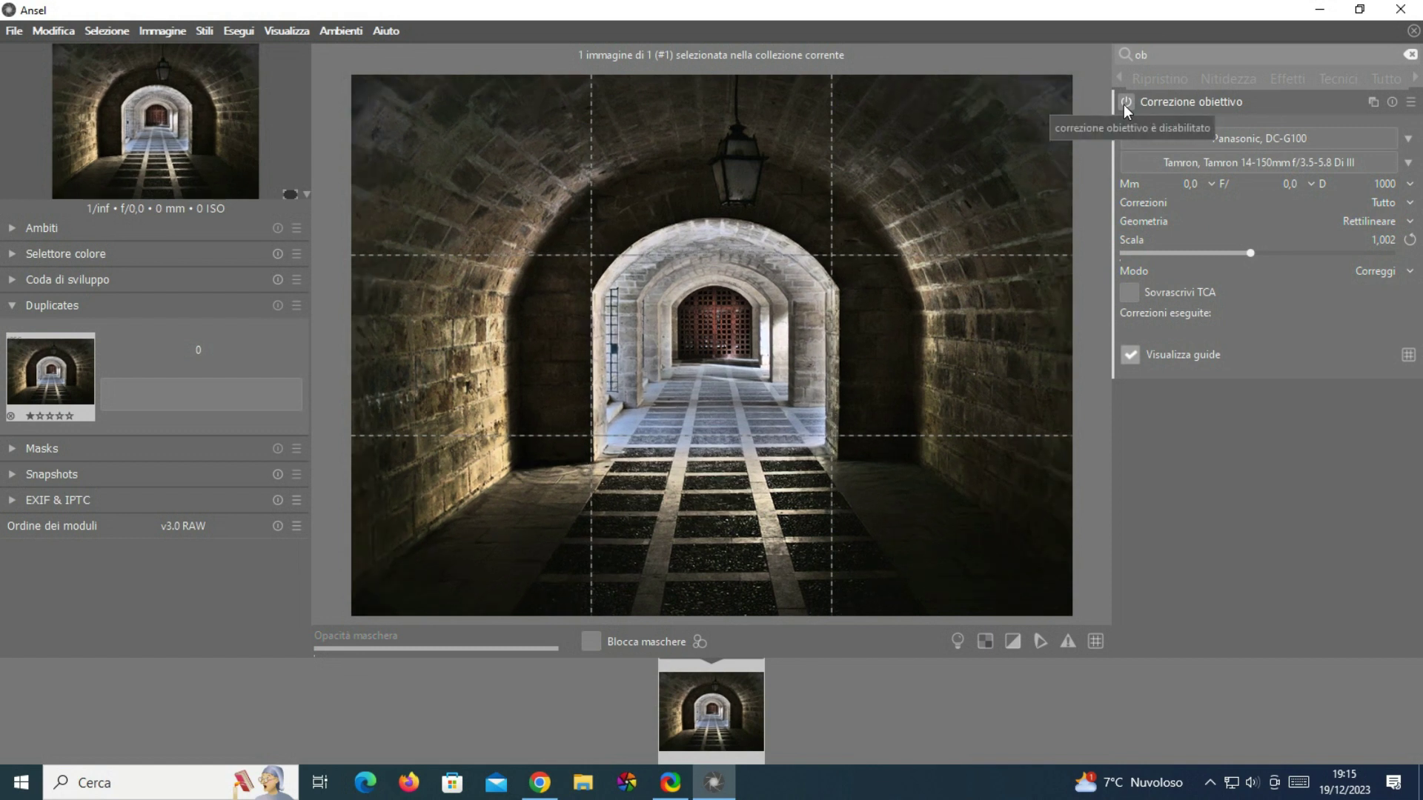
{"action": "left_click", "coordinate": [1124, 104]}
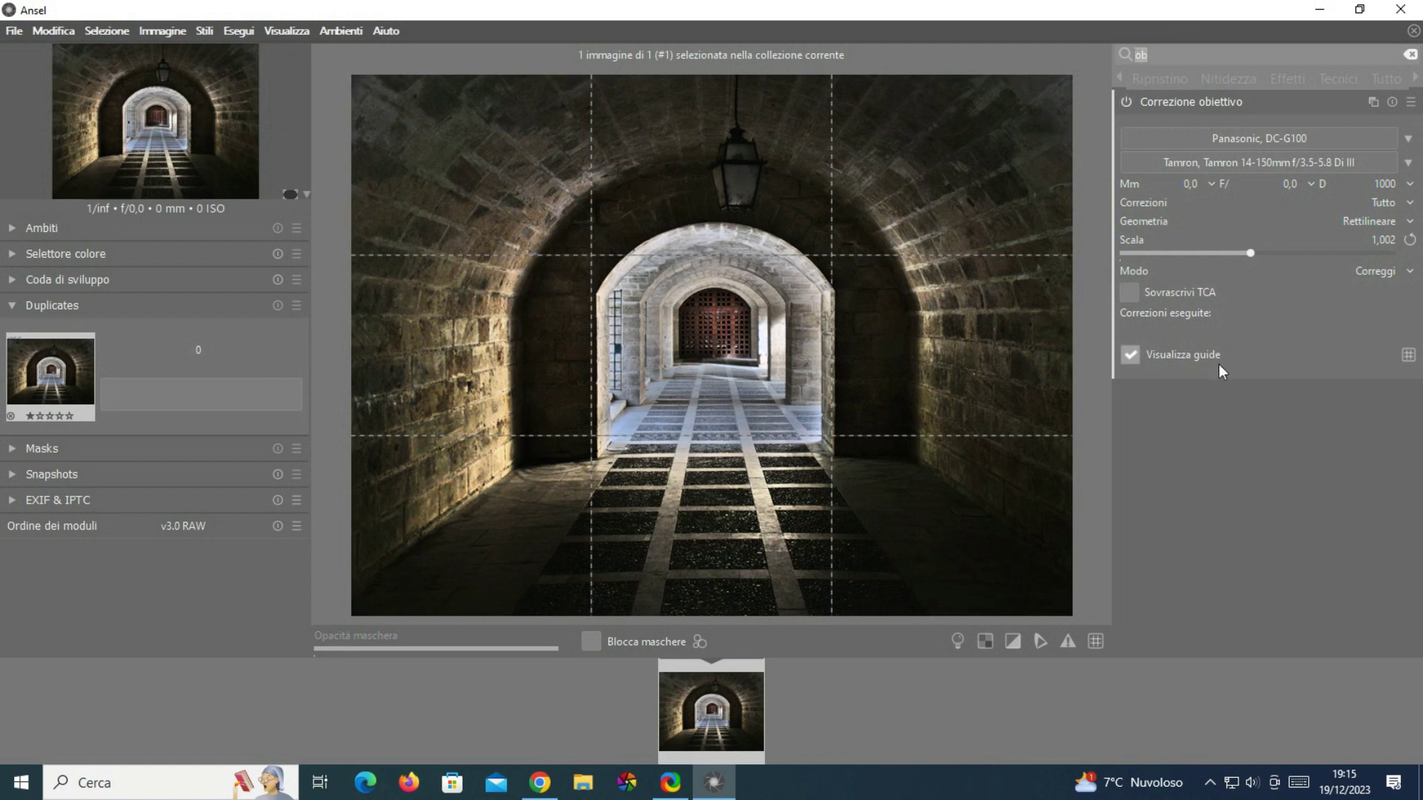
{"action": "left_click", "coordinate": [1210, 103]}
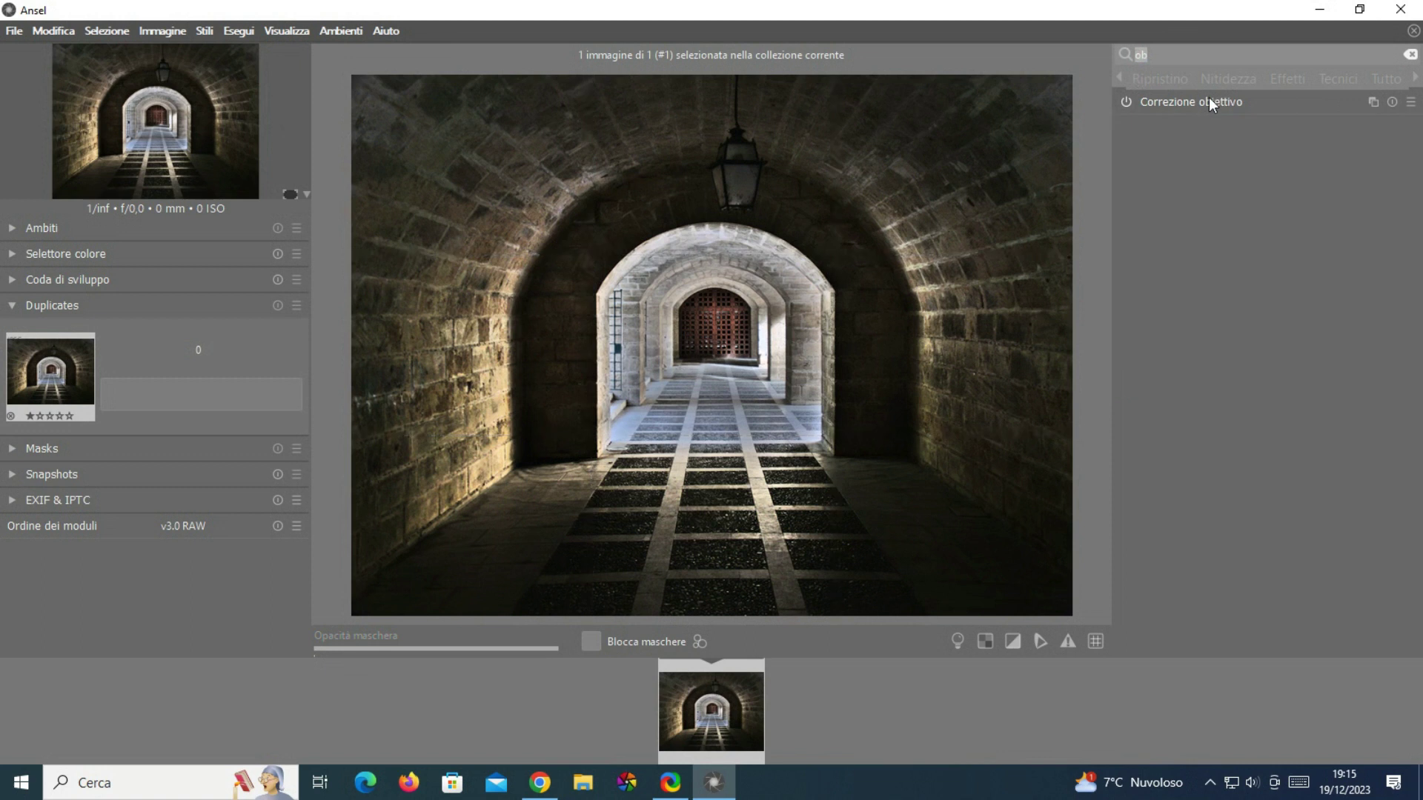
- Clear the module search and, in Bilanciamento colore RGB, set brilliance to Ombre +44,30%, Mezzi toni -26,85% and Brillantezza globale +20,81%
{"action": "left_click", "coordinate": [1410, 54]}
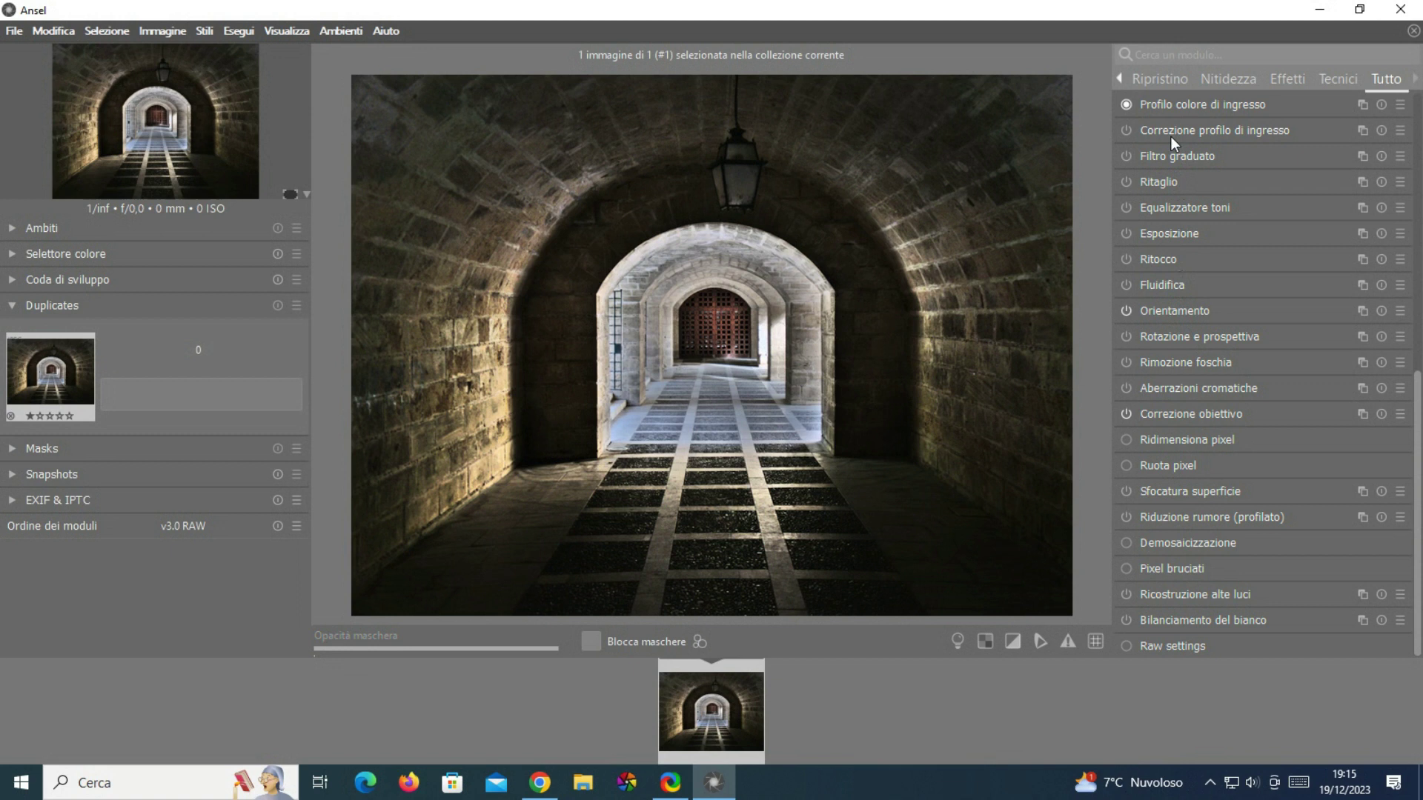
{"action": "scroll", "coordinate": [1408, 211], "scroll_direction": "up", "scroll_amount": 5}
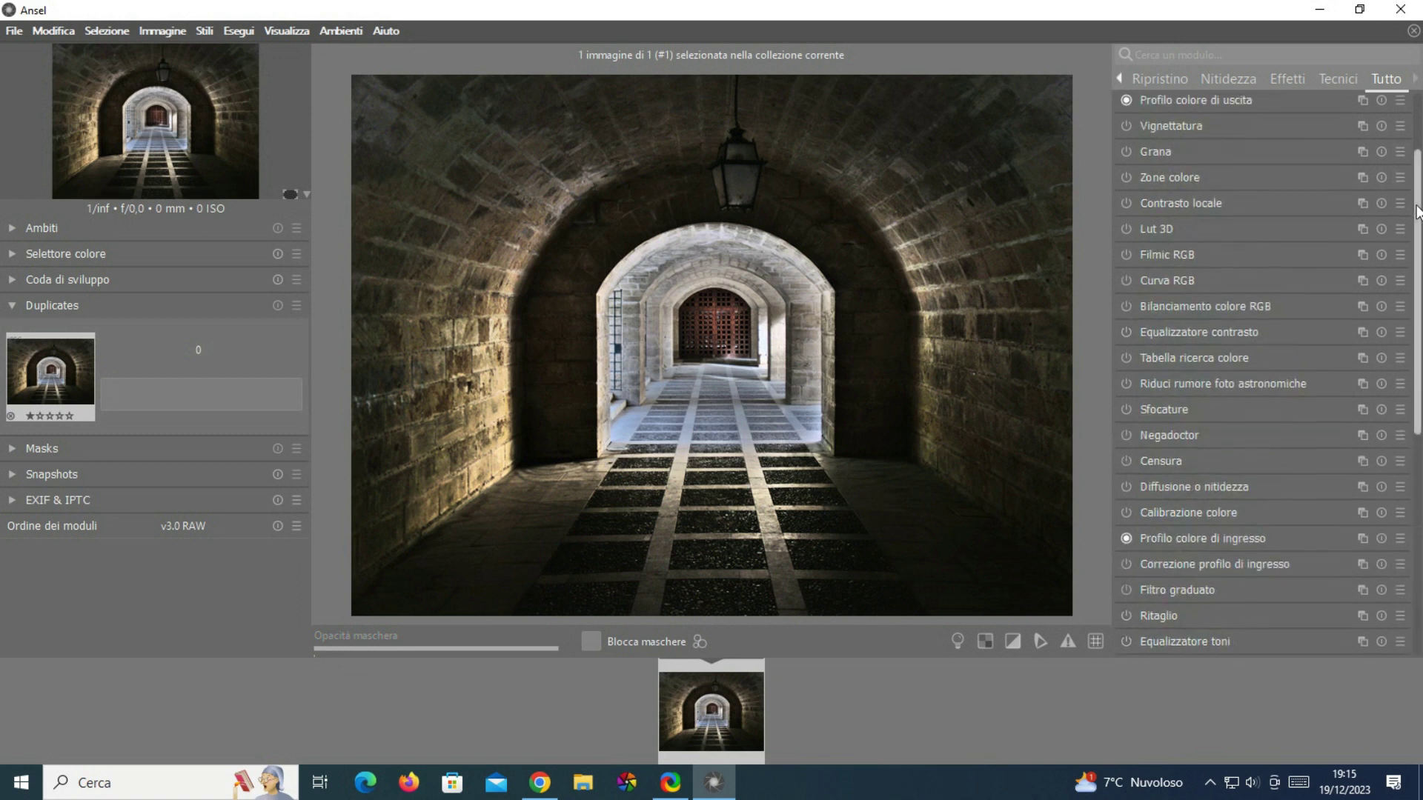
{"action": "left_click", "coordinate": [1226, 305]}
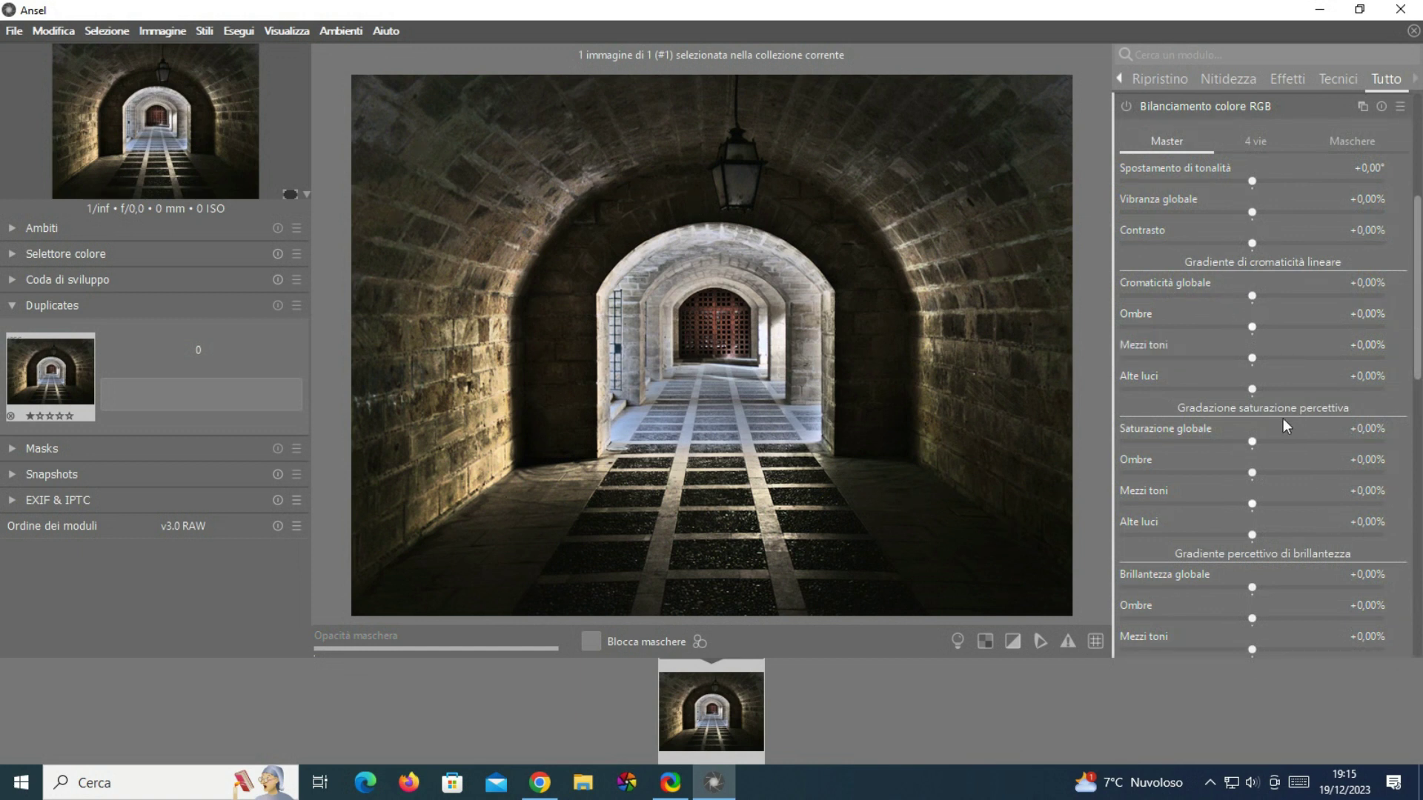
{"action": "scroll", "coordinate": [1421, 430], "scroll_direction": "down", "scroll_amount": 5}
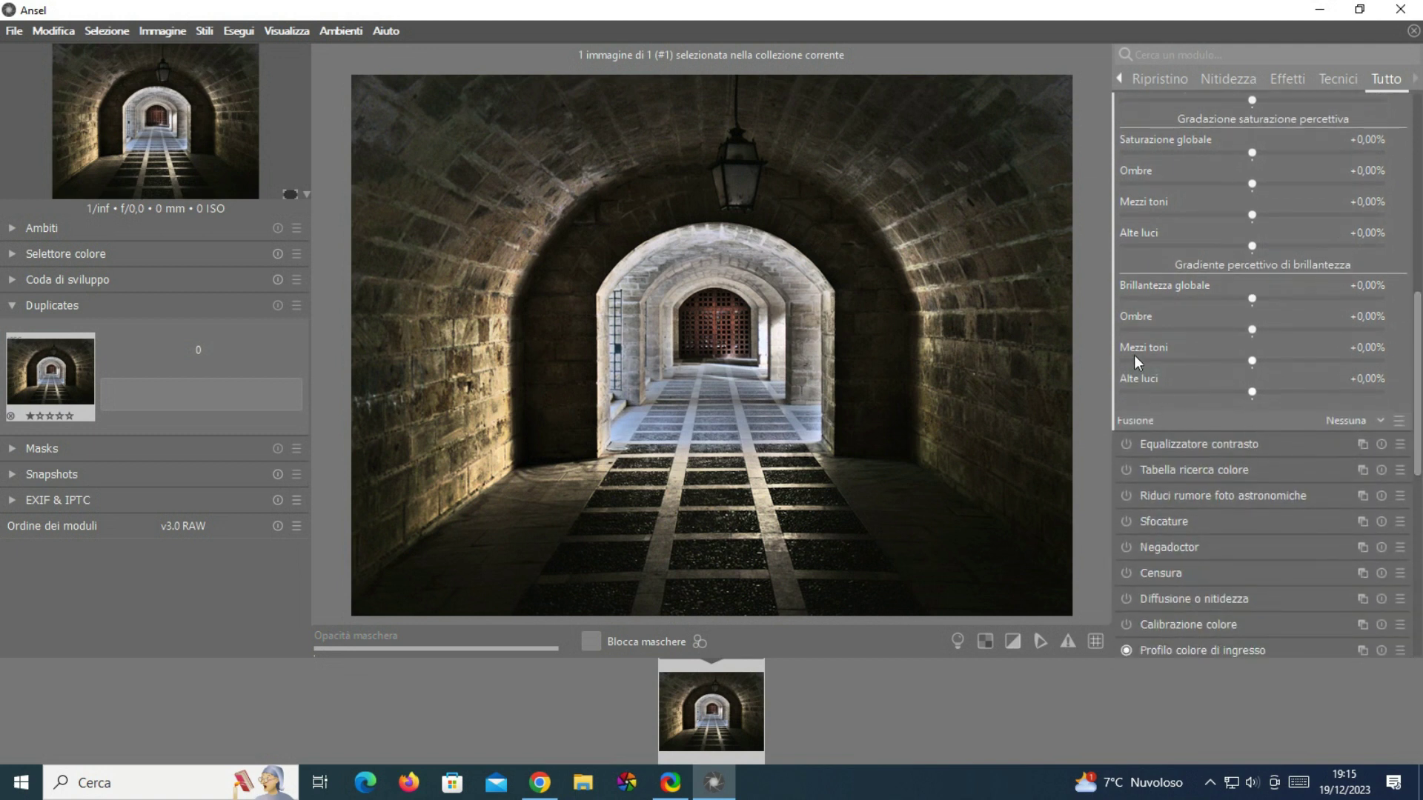
{"action": "left_click_drag", "start_coordinate": [1251, 333], "coordinate": [1252, 394]}
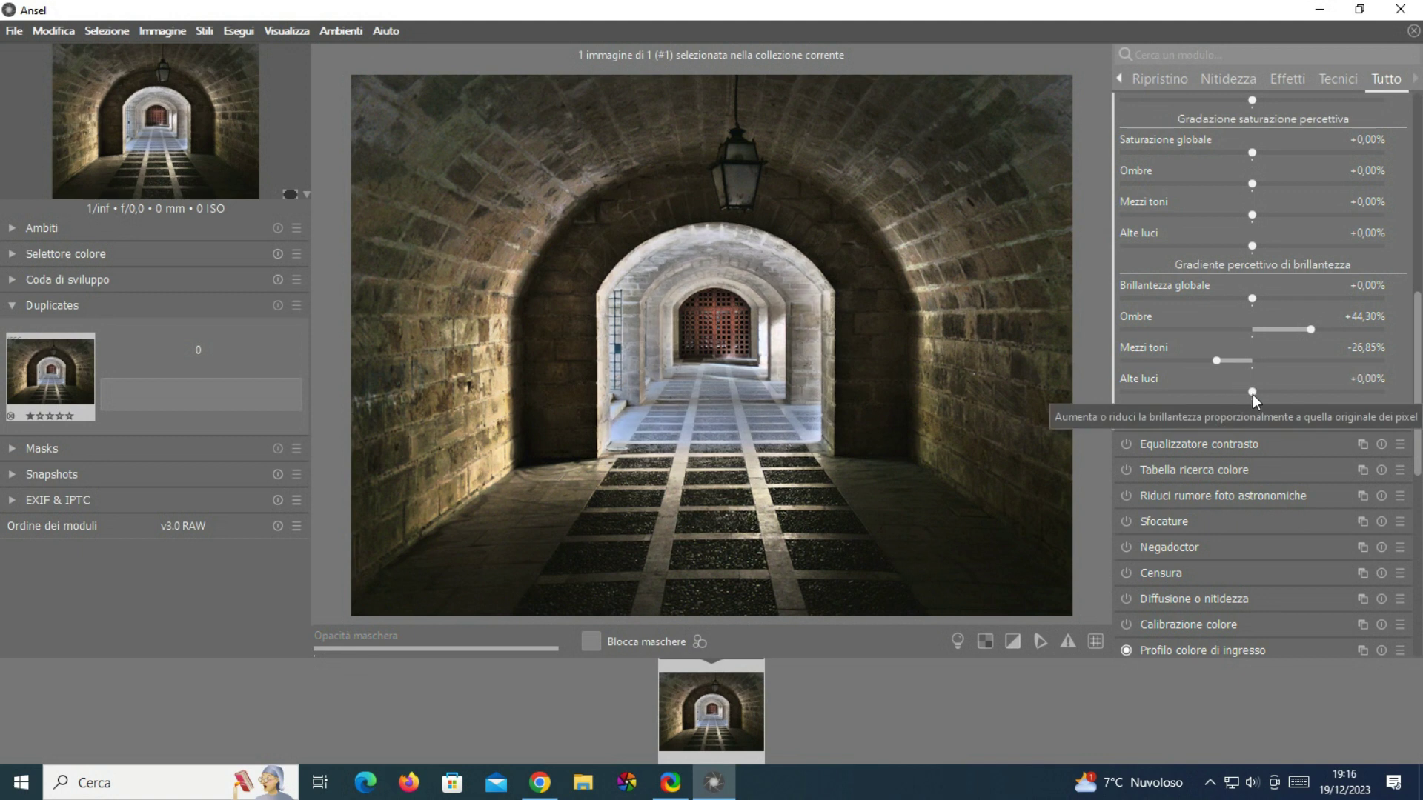
{"action": "left_click_drag", "start_coordinate": [1266, 297], "coordinate": [1288, 298]}
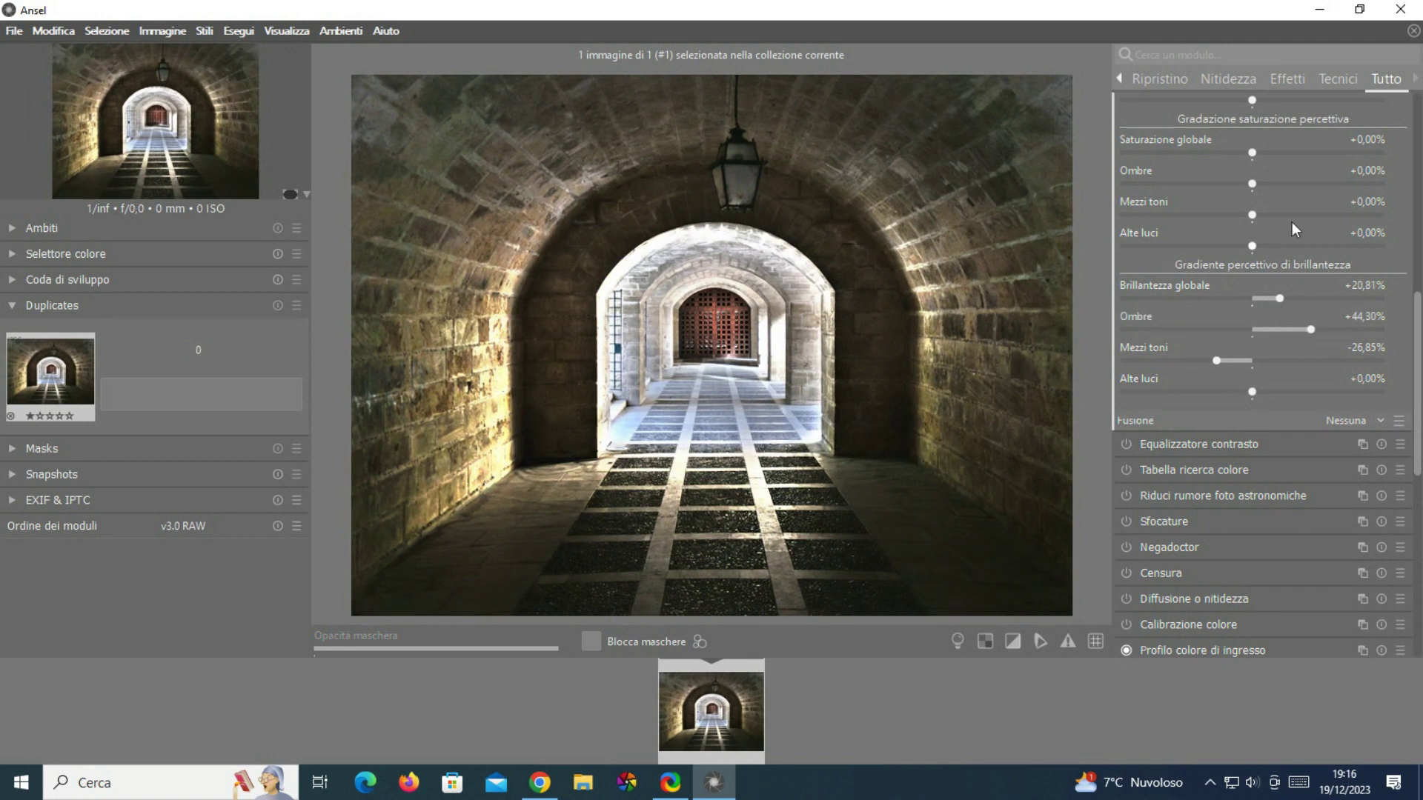
- Collapse the Bilanciamento colore RGB module and review the recorded edits in Coda di sviluppo
{"action": "scroll", "coordinate": [1416, 296], "scroll_direction": "up", "scroll_amount": 2}
{"action": "scroll", "coordinate": [1267, 370], "scroll_direction": "up", "scroll_amount": 8}
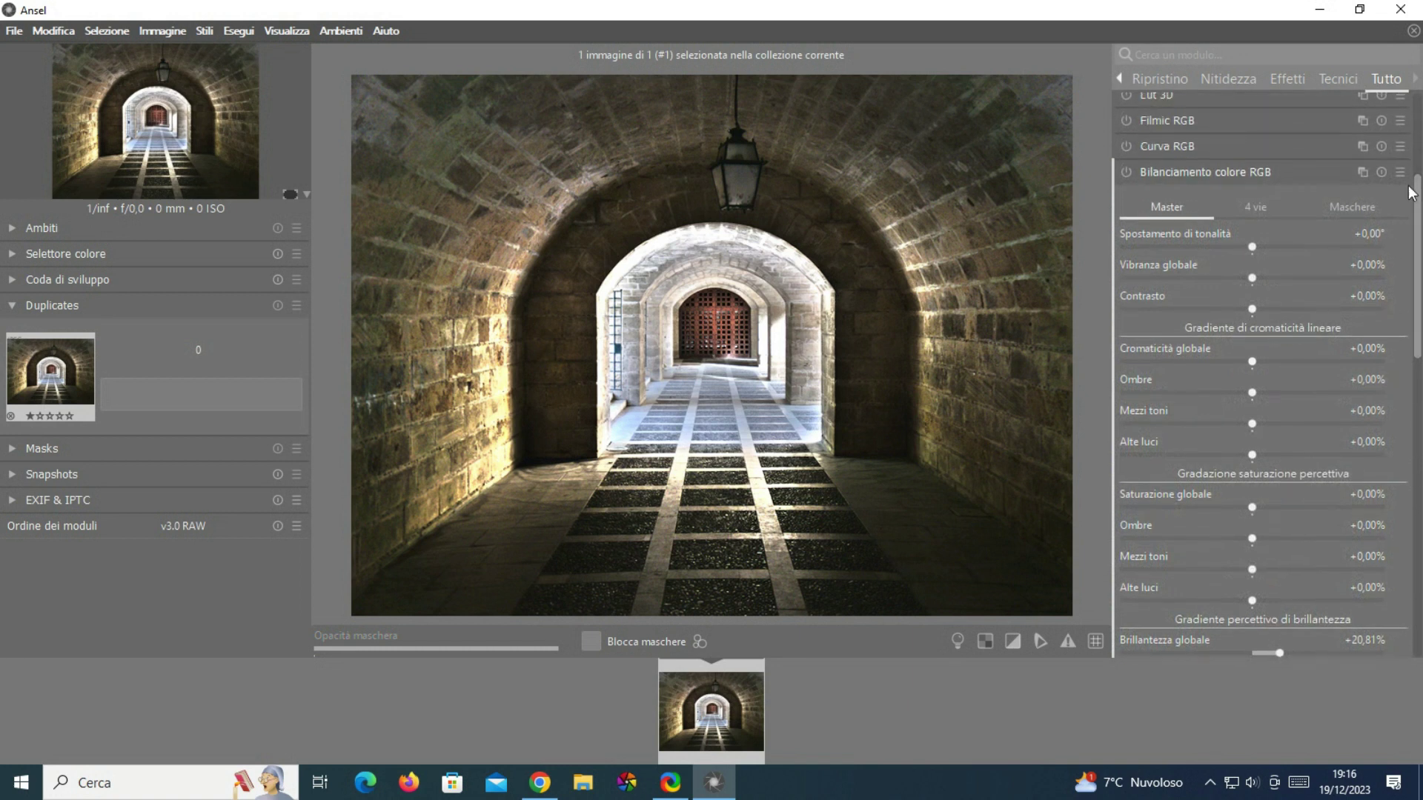
{"action": "left_click", "coordinate": [1236, 181]}
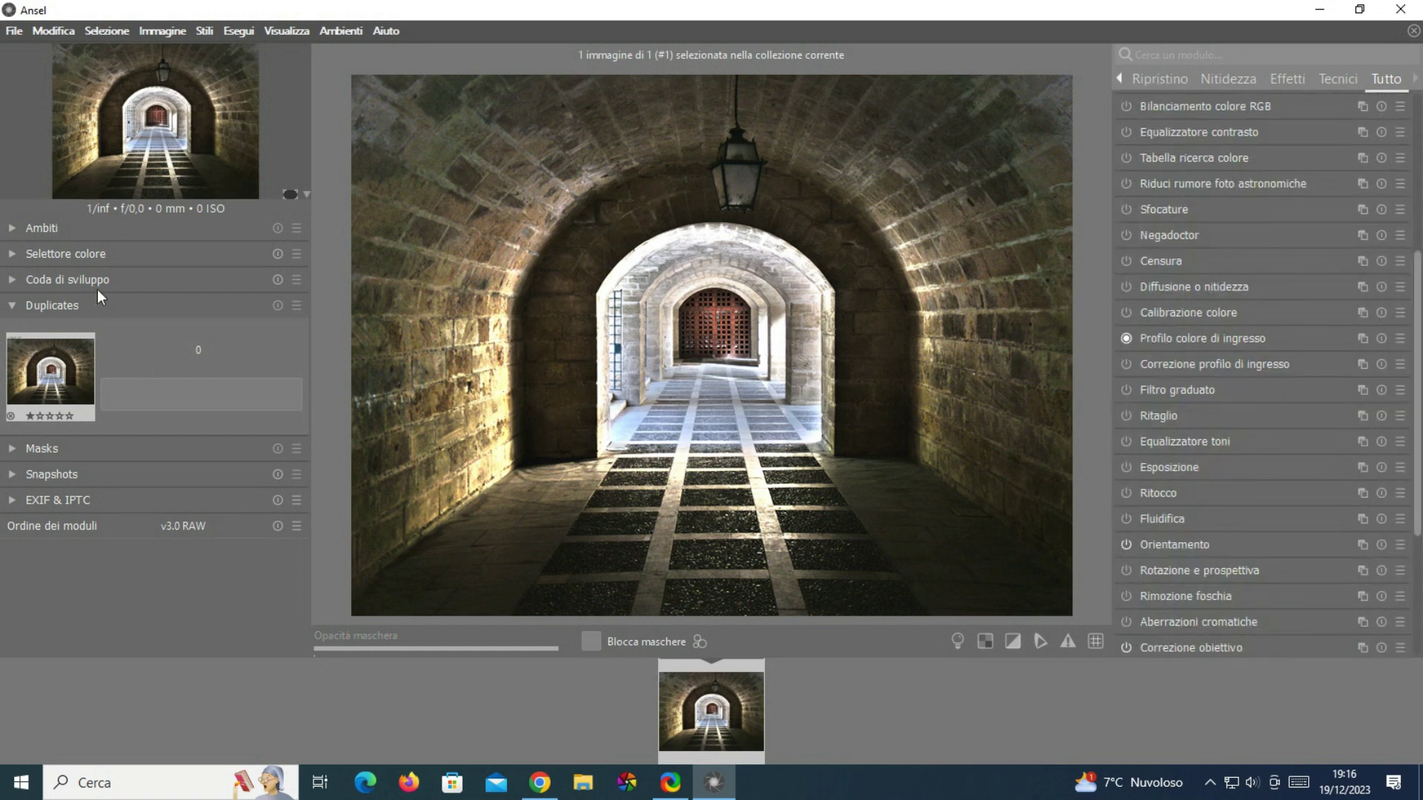
{"action": "left_click", "coordinate": [7, 282]}
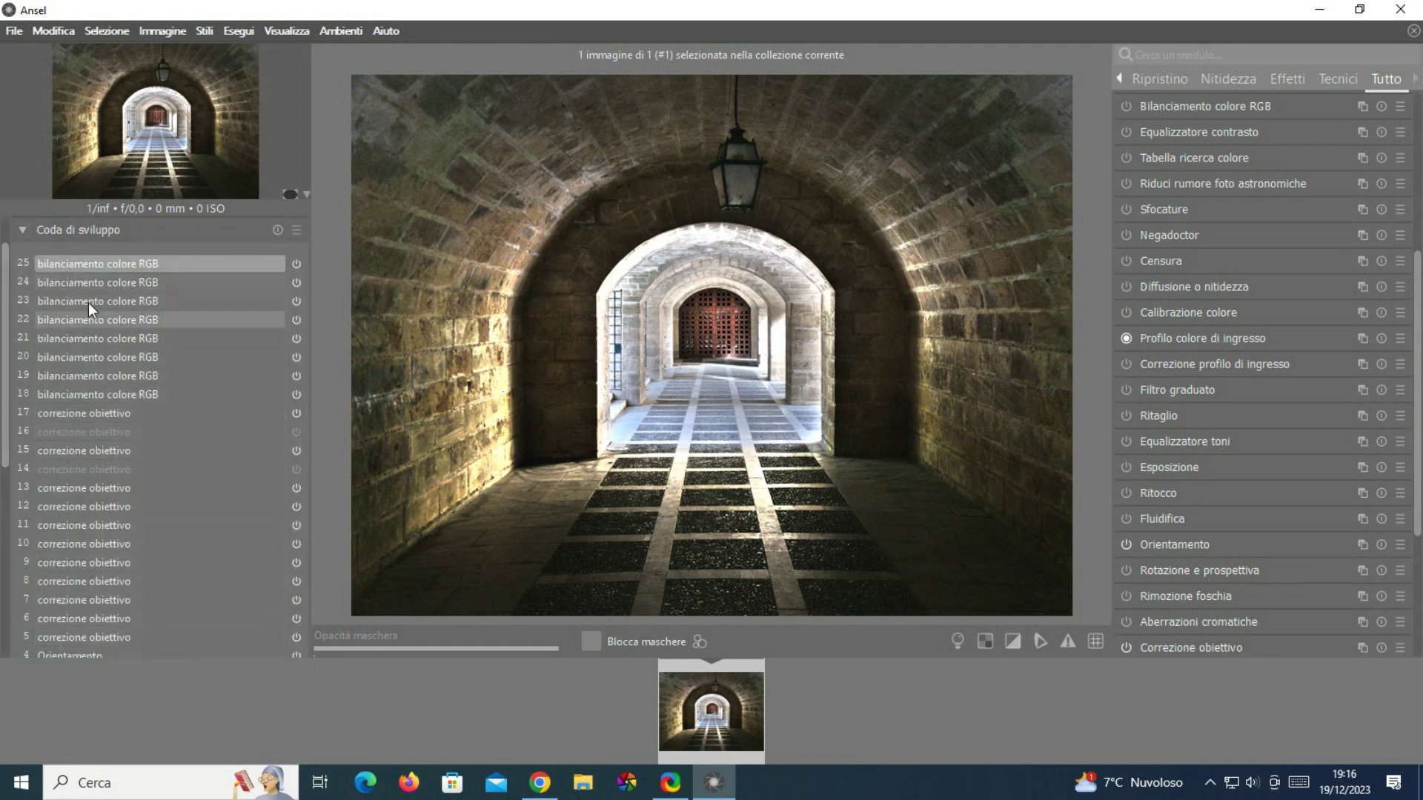
{"action": "left_click", "coordinate": [50, 234]}
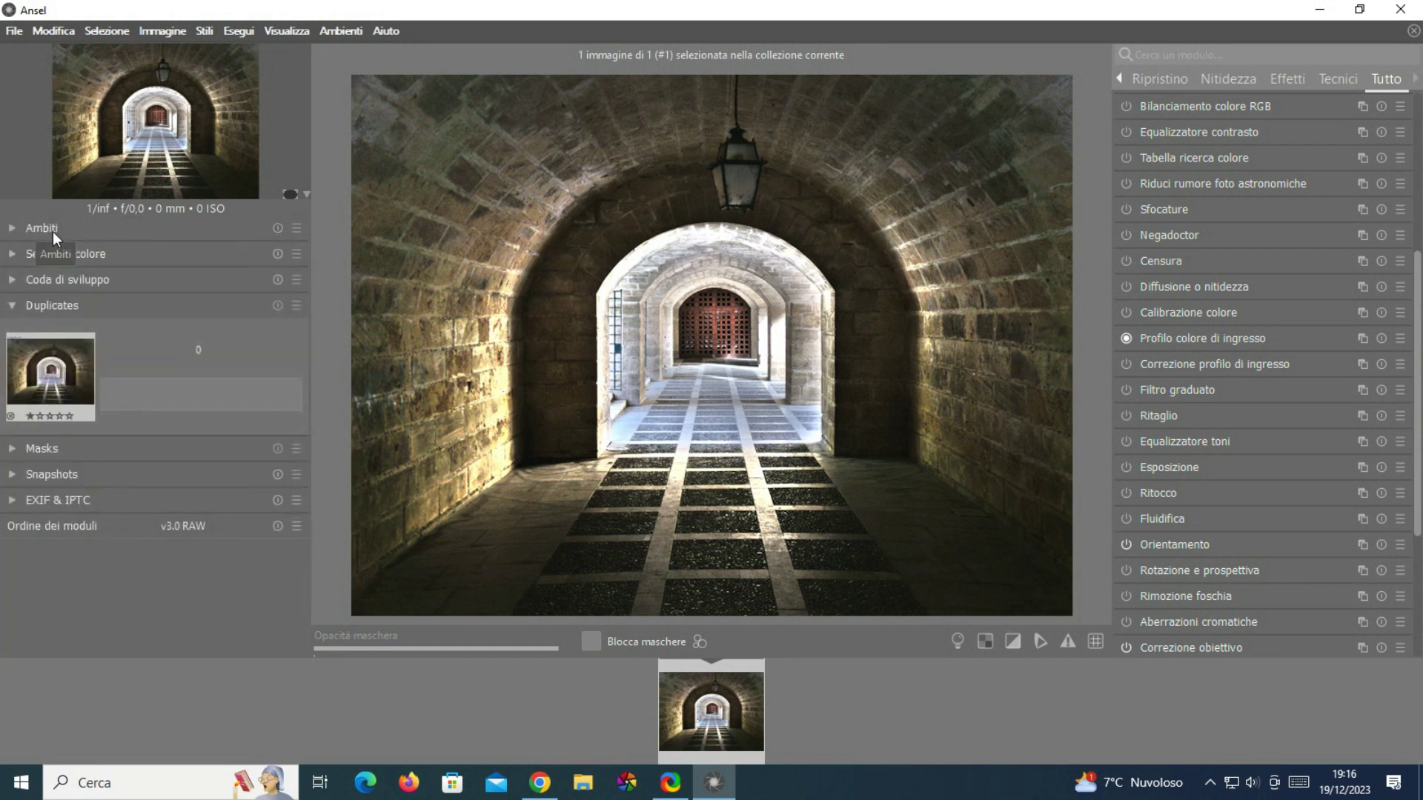
- Export the edited photo as an 8-bit JPEG at quality 95 to the Ansel folder in Pictures, and close the export window
{"action": "left_click", "coordinate": [15, 31]}
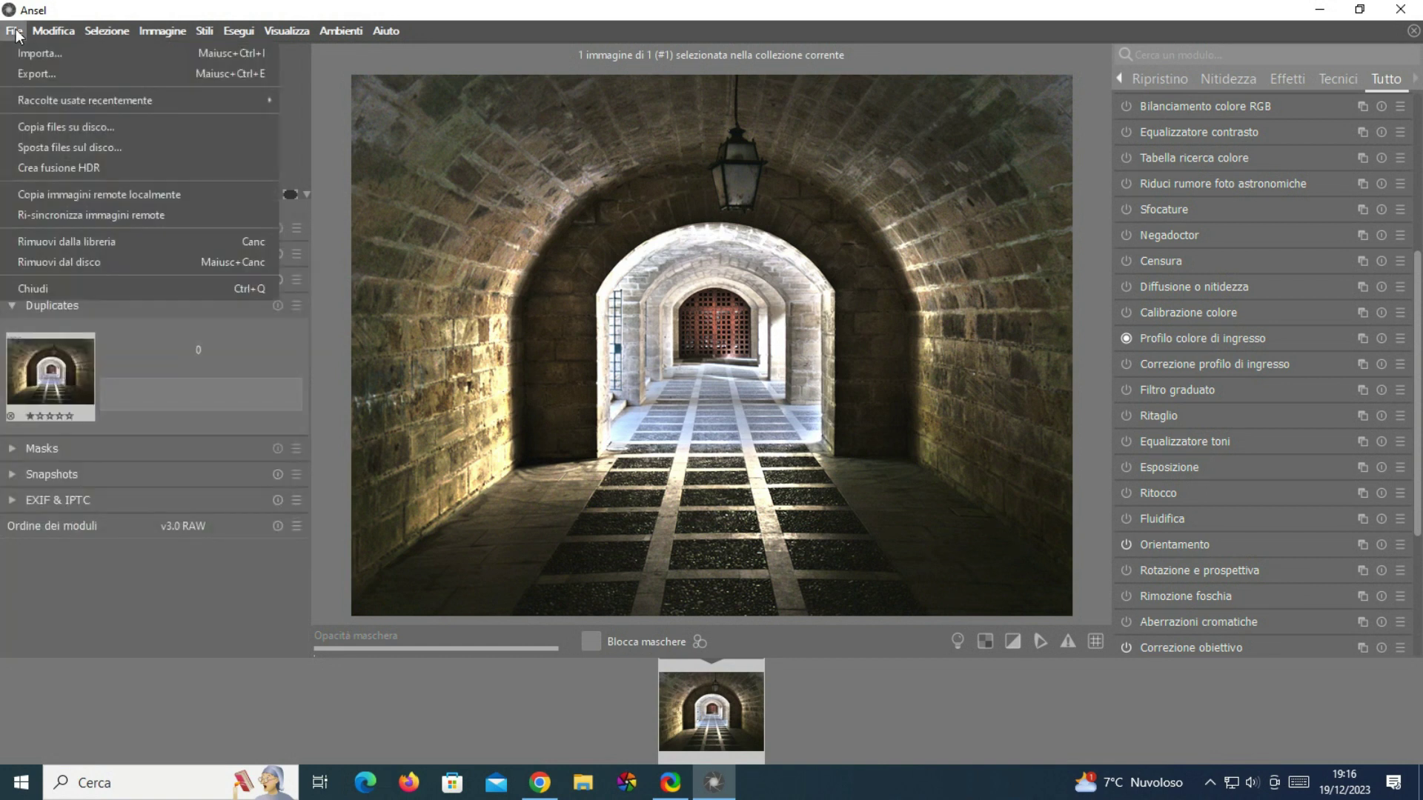
{"action": "left_click", "coordinate": [21, 73]}
{"action": "left_click_drag", "start_coordinate": [161, 46], "coordinate": [442, 71]}
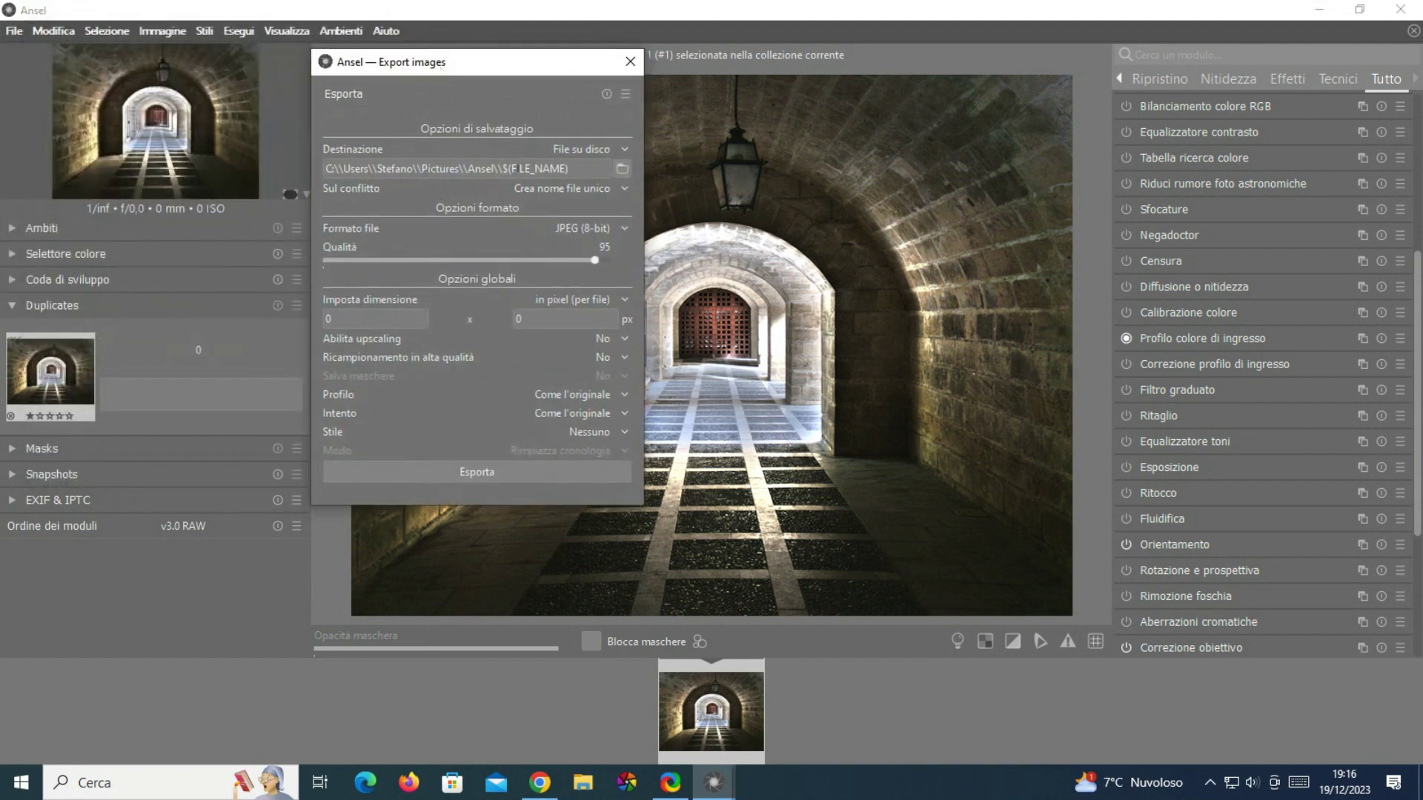
{"action": "left_click", "coordinate": [623, 169]}
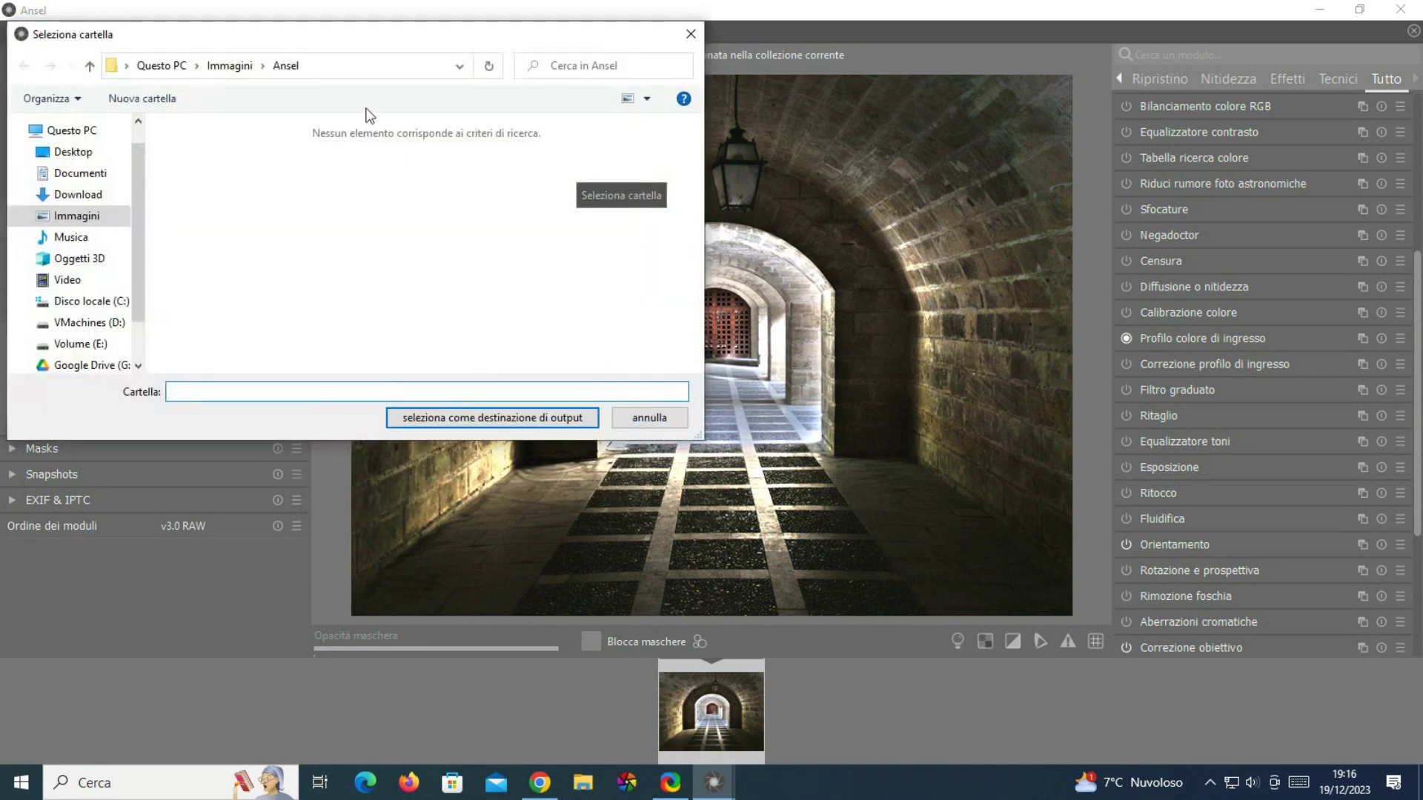
{"action": "left_click", "coordinate": [693, 33]}
{"action": "mouse_move", "coordinate": [713, 783]}
{"action": "left_click", "coordinate": [809, 720]}
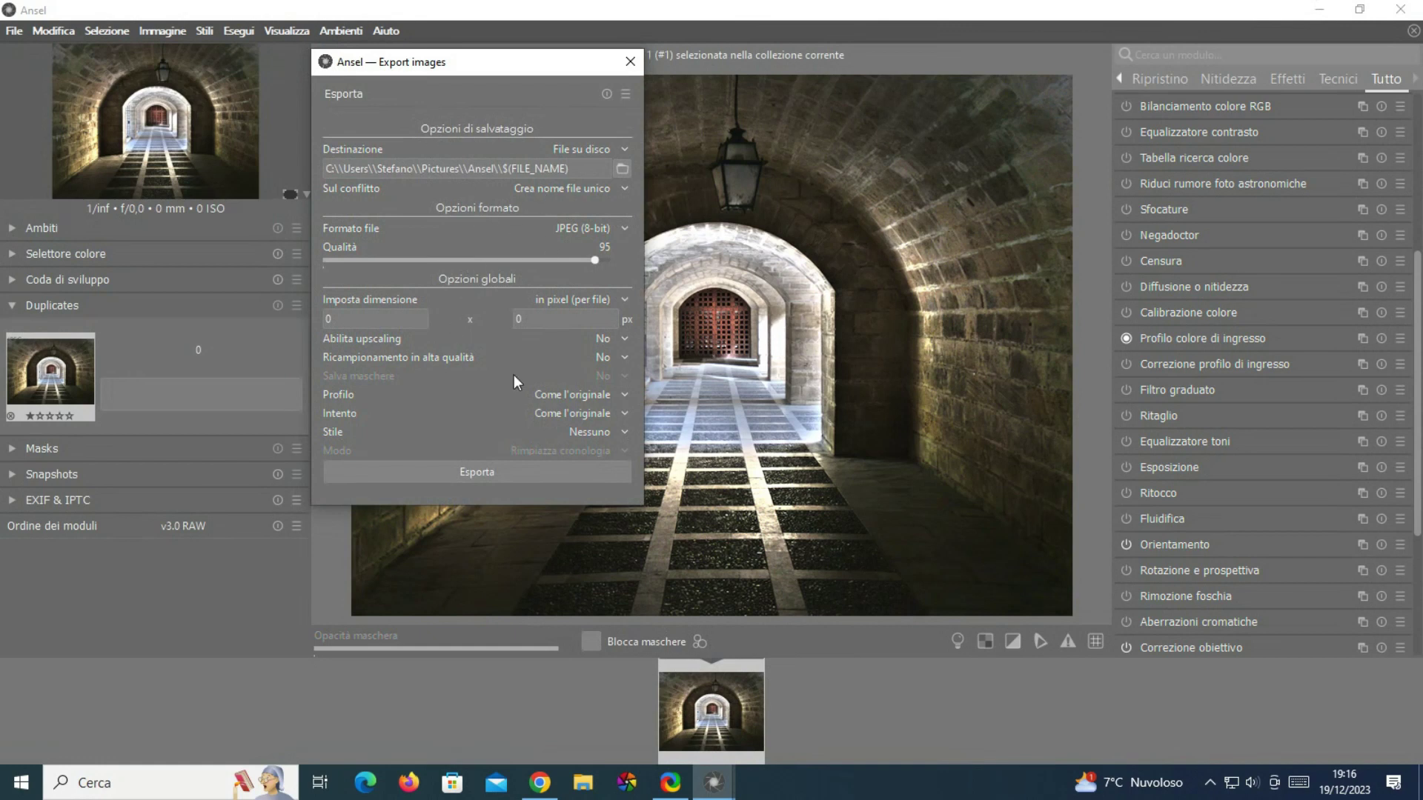
{"action": "left_click", "coordinate": [475, 474]}
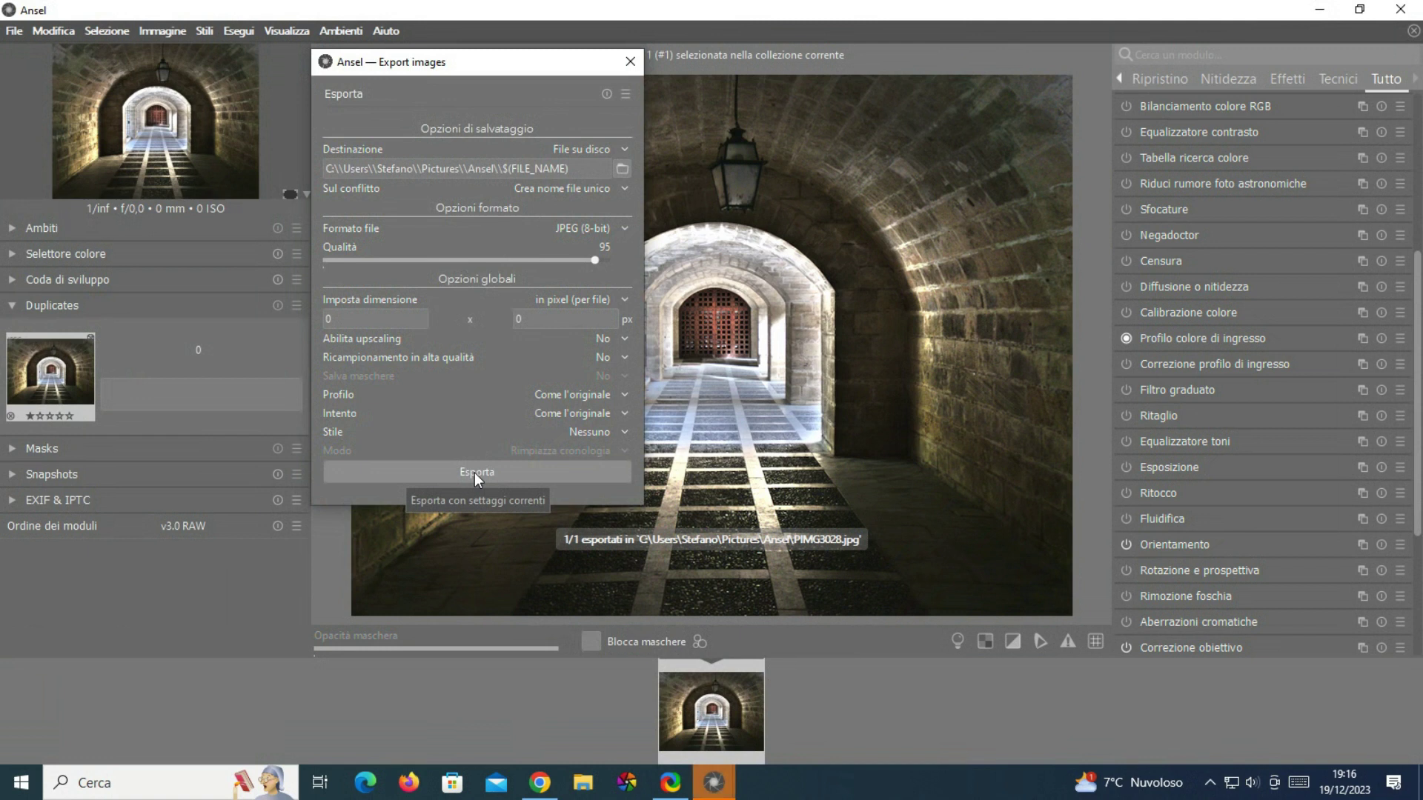
{"action": "left_click", "coordinate": [634, 60]}
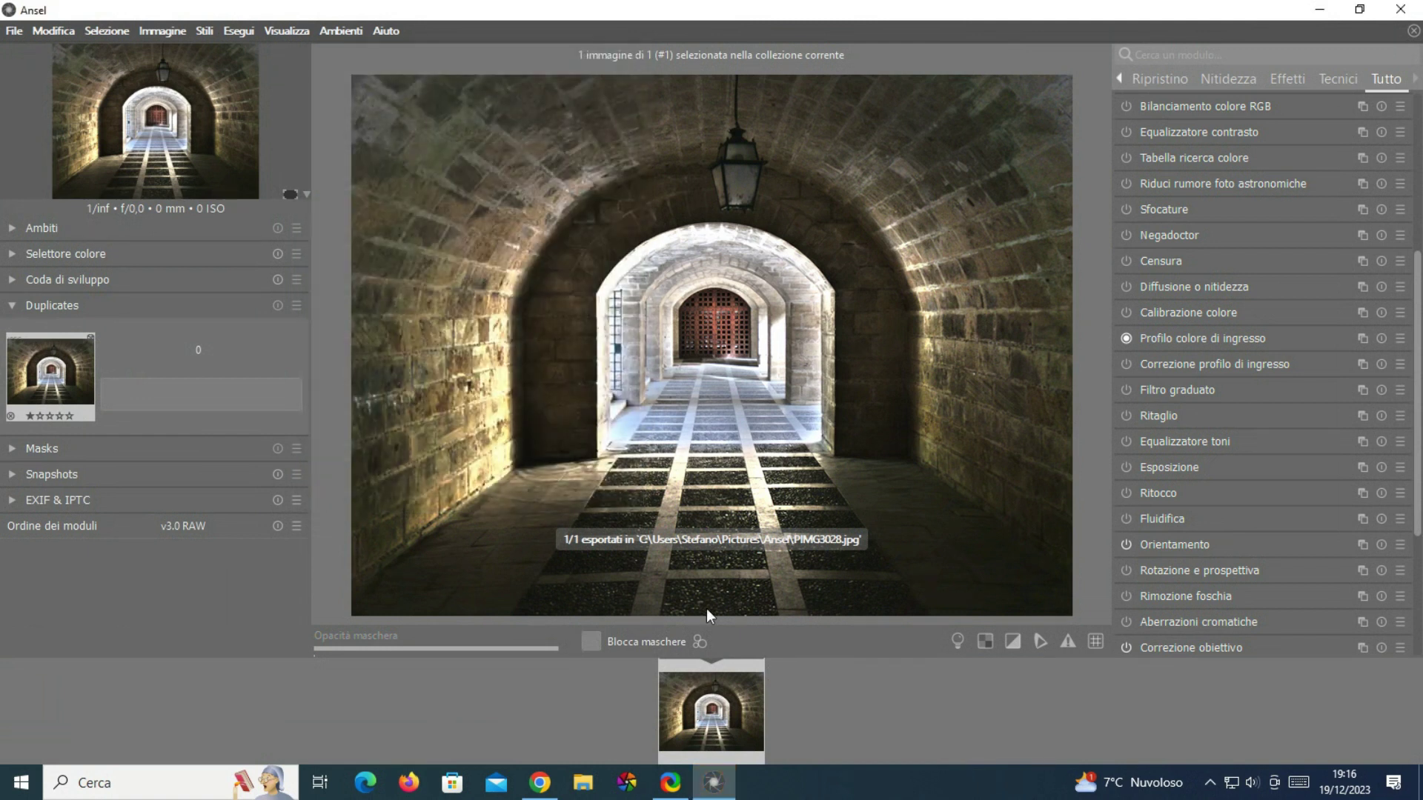
- Switch to File Explorer and open the original PIMG3028.jpg from the Ansel da modificare folder in Immagini
{"action": "left_click", "coordinate": [582, 783]}
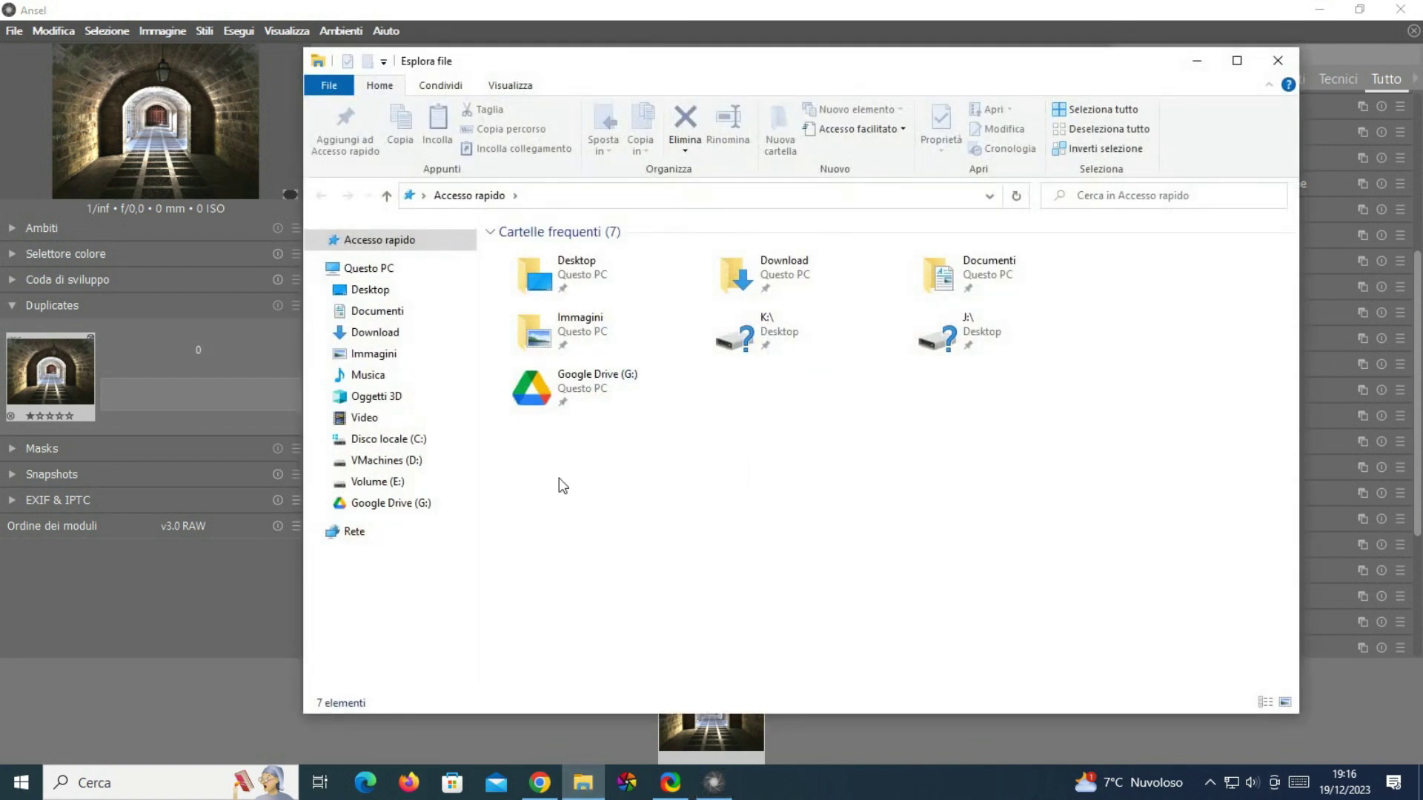
{"action": "left_click", "coordinate": [385, 355]}
{"action": "double_click", "coordinate": [740, 266]}
{"action": "double_click", "coordinate": [558, 282]}
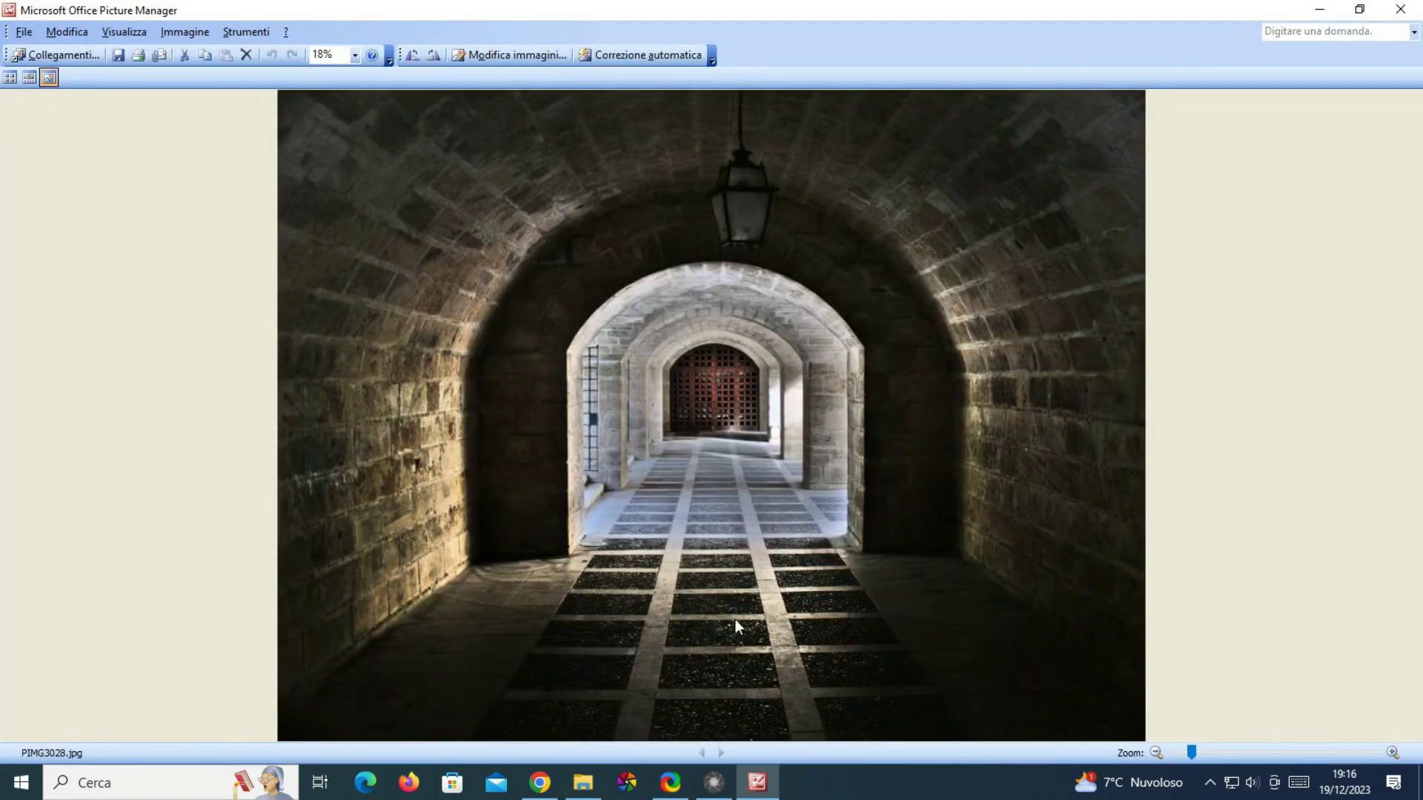
- Open the exported PIMG3028.jpg from the Ansel folder in Immagini
{"action": "left_click", "coordinate": [583, 781]}
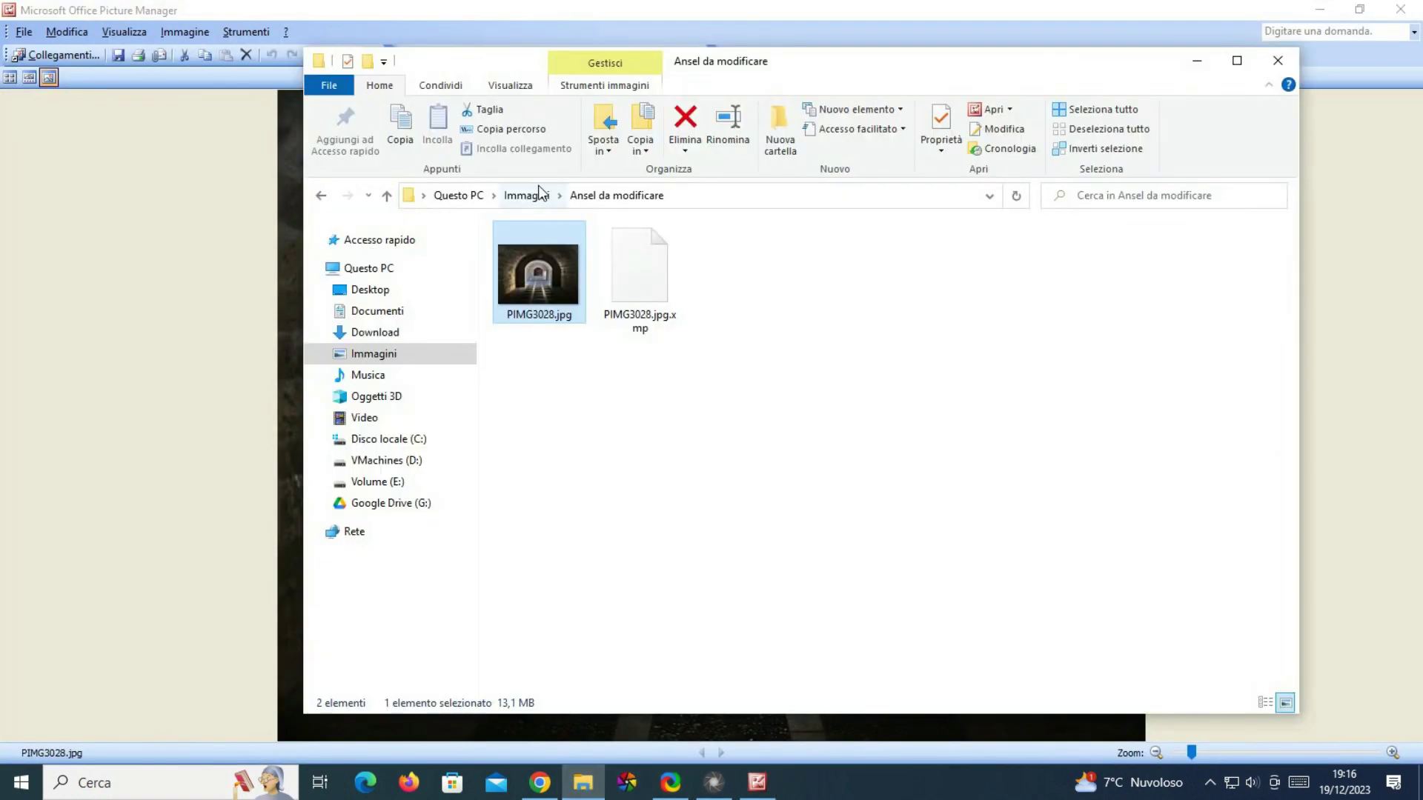
{"action": "left_click", "coordinate": [540, 194]}
{"action": "left_click", "coordinate": [639, 291]}
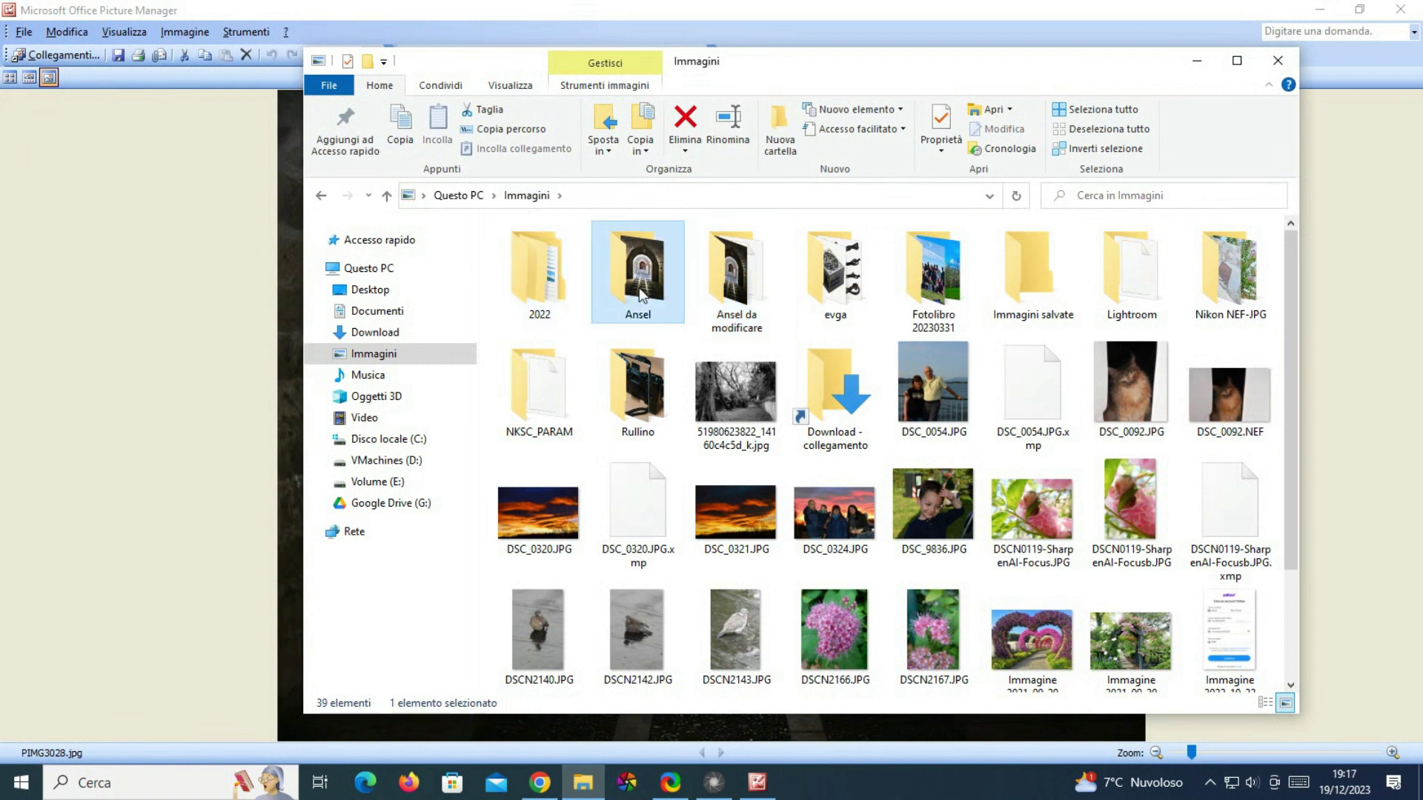
{"action": "double_click", "coordinate": [639, 289]}
{"action": "double_click", "coordinate": [556, 292]}
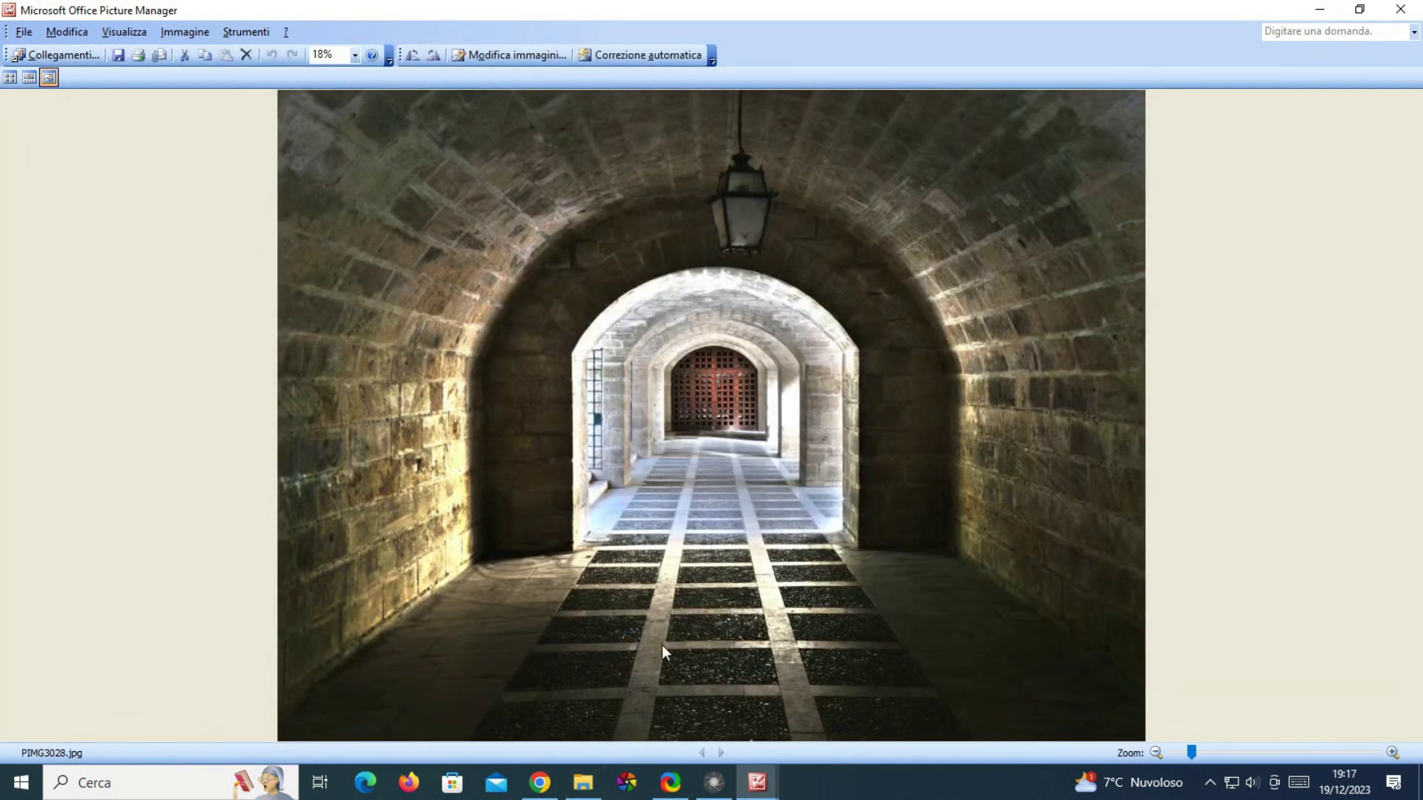
- Shrink both photo viewer windows and arrange the original and the exported image side by side
{"action": "left_click", "coordinate": [1356, 12]}
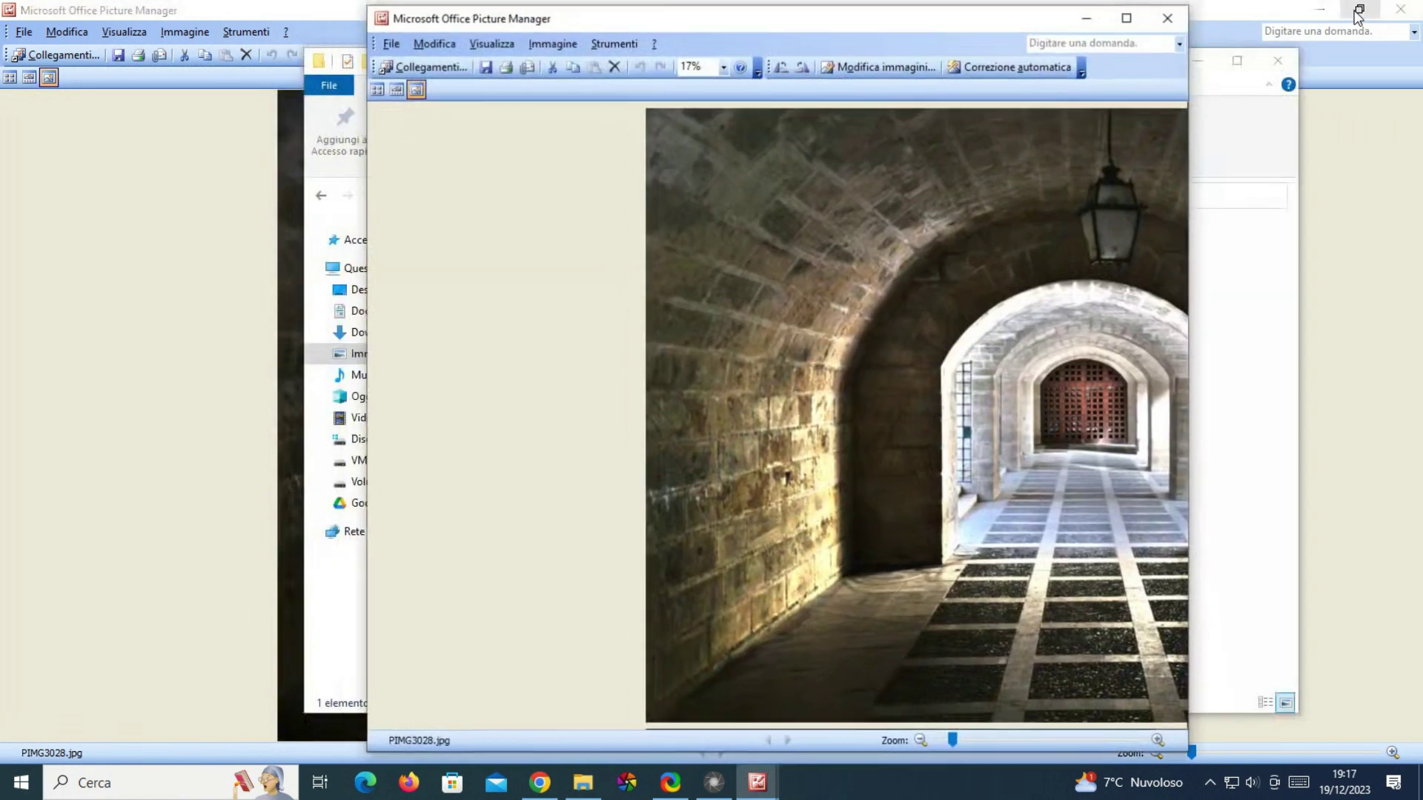
{"action": "left_click", "coordinate": [261, 213]}
{"action": "left_click", "coordinate": [1328, 19]}
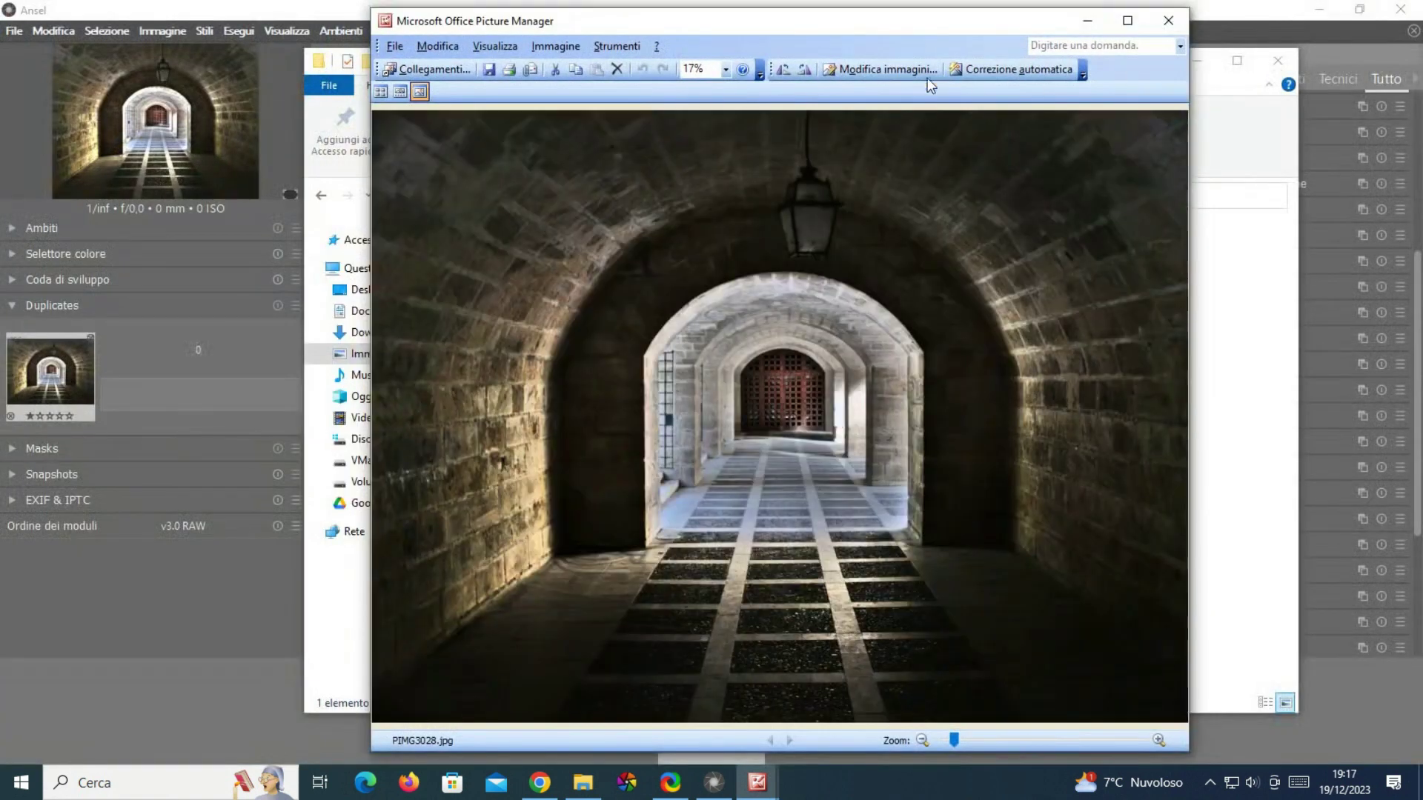
{"action": "left_click_drag", "start_coordinate": [827, 27], "coordinate": [557, 27]}
{"action": "left_click_drag", "start_coordinate": [1020, 30], "coordinate": [1201, 27]}
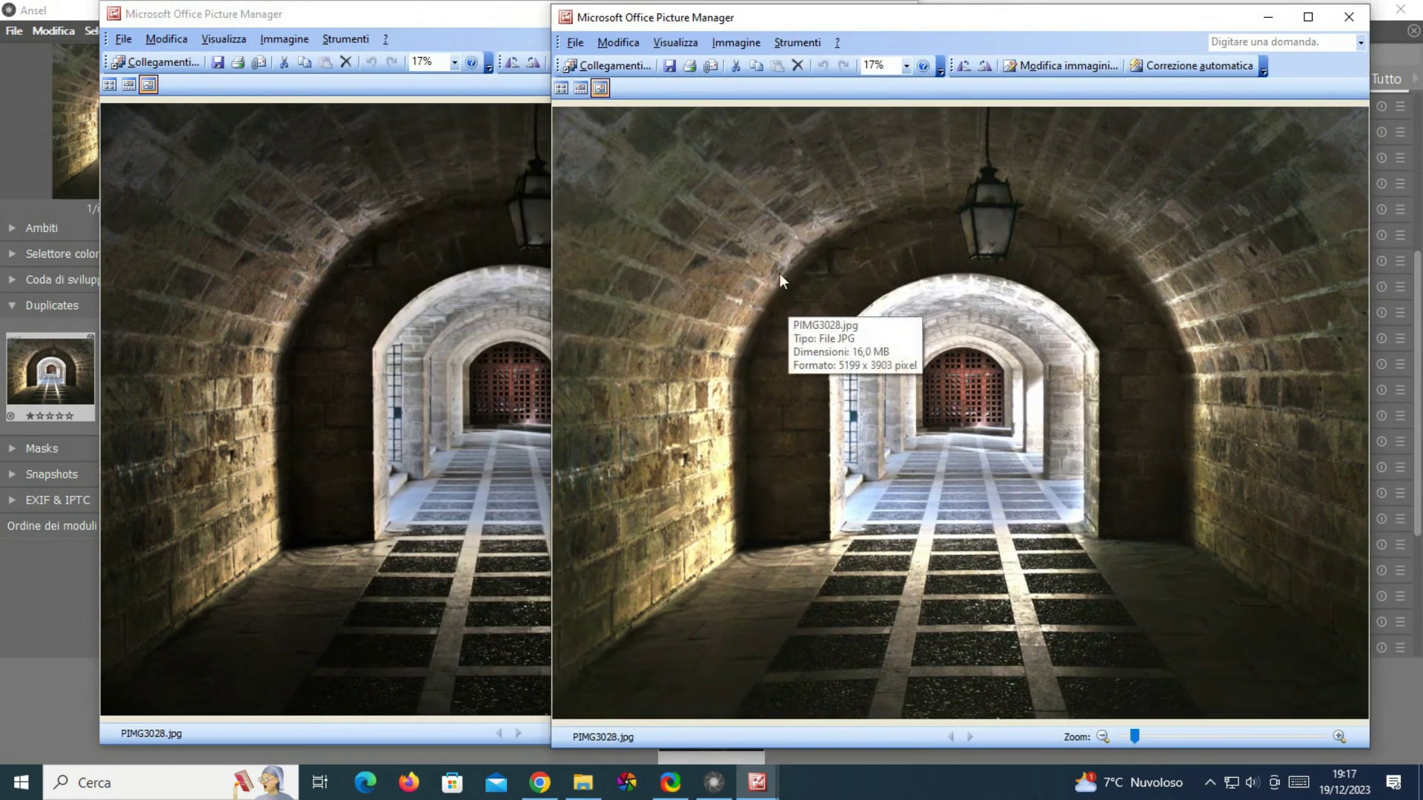
- Bring the original photo forward to compare it with the exported version, and close both viewer windows
{"action": "left_click", "coordinate": [401, 15]}
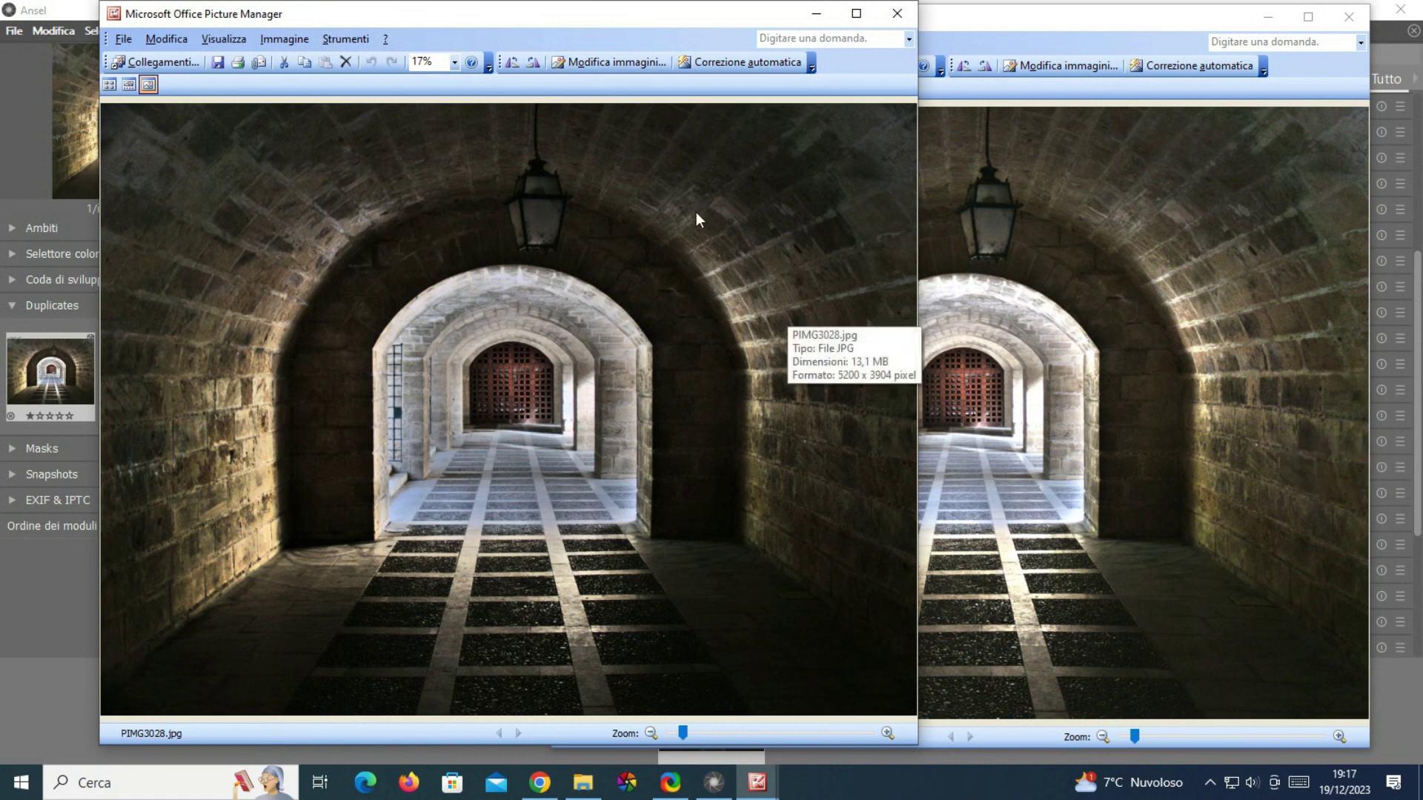
{"action": "left_click", "coordinate": [897, 13]}
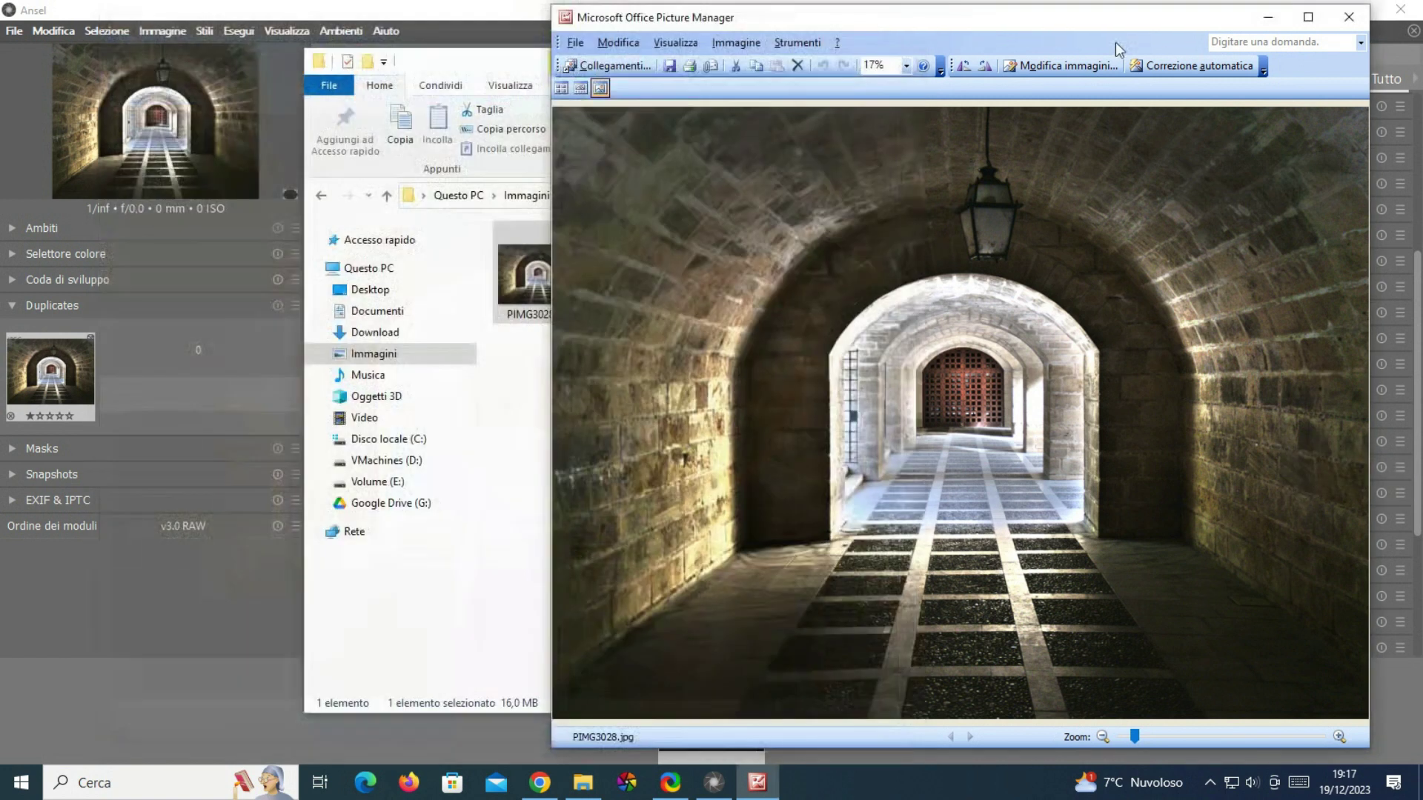
{"action": "left_click", "coordinate": [1343, 23]}
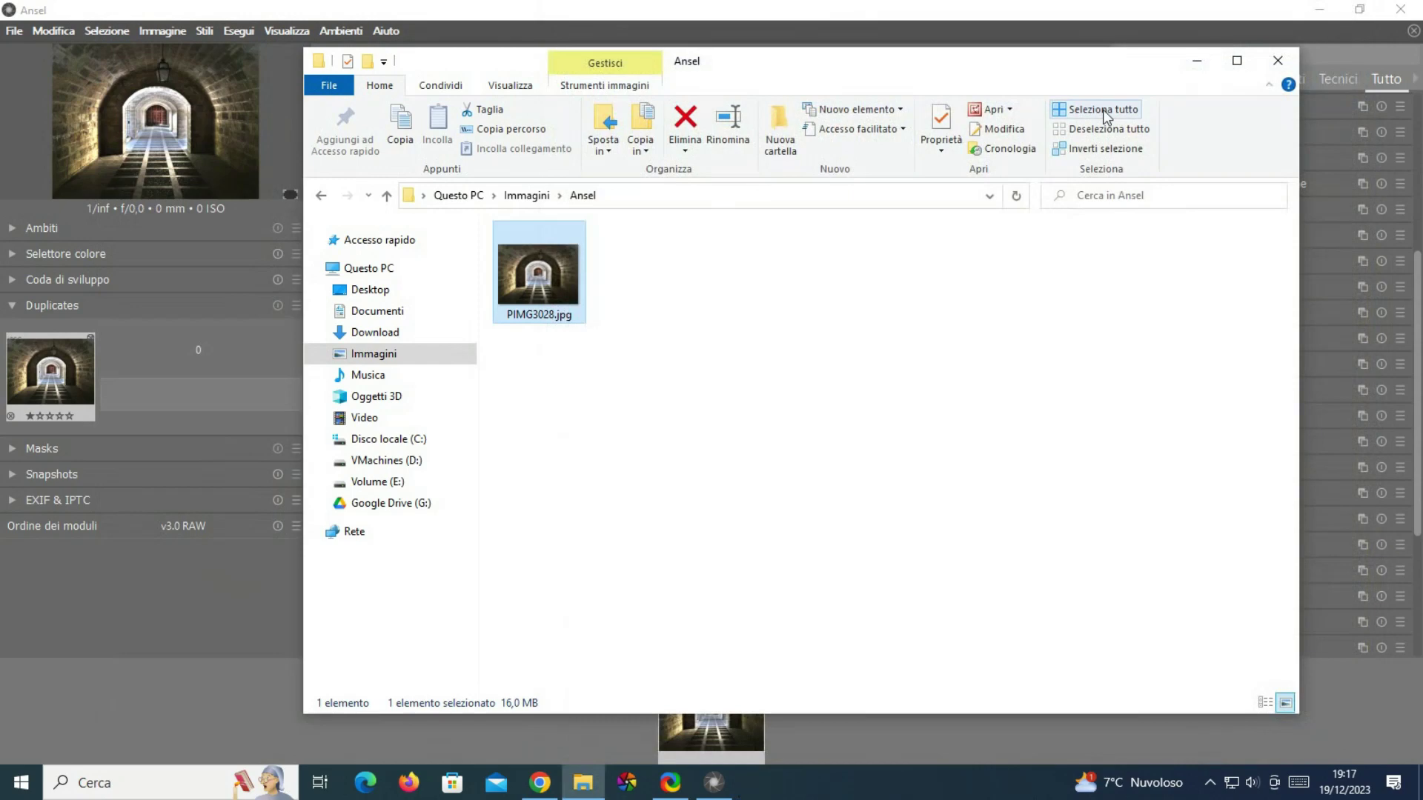